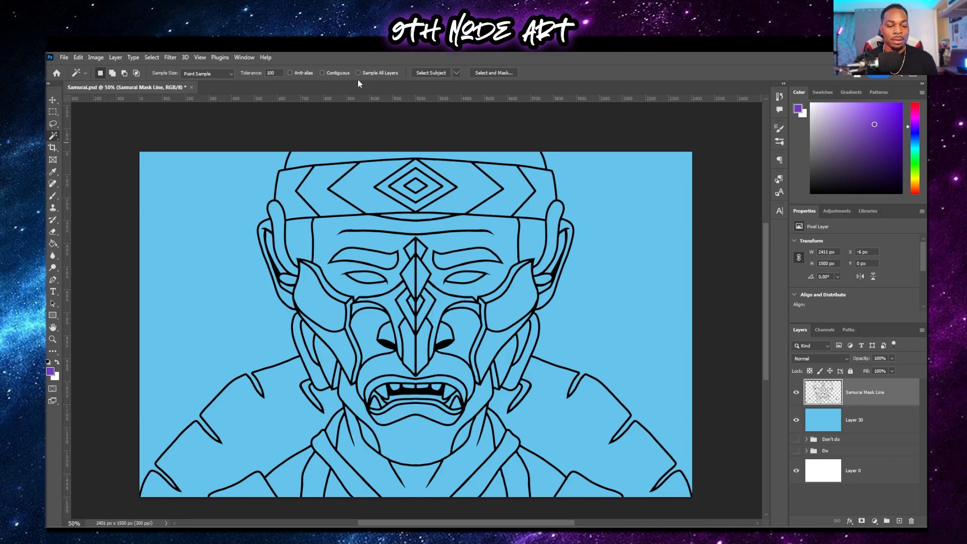
Try filling the Samurai Mask Line layer with purple using the Paint Bucket, with Anti-alias and Contiguous off.
left_click(856, 418)
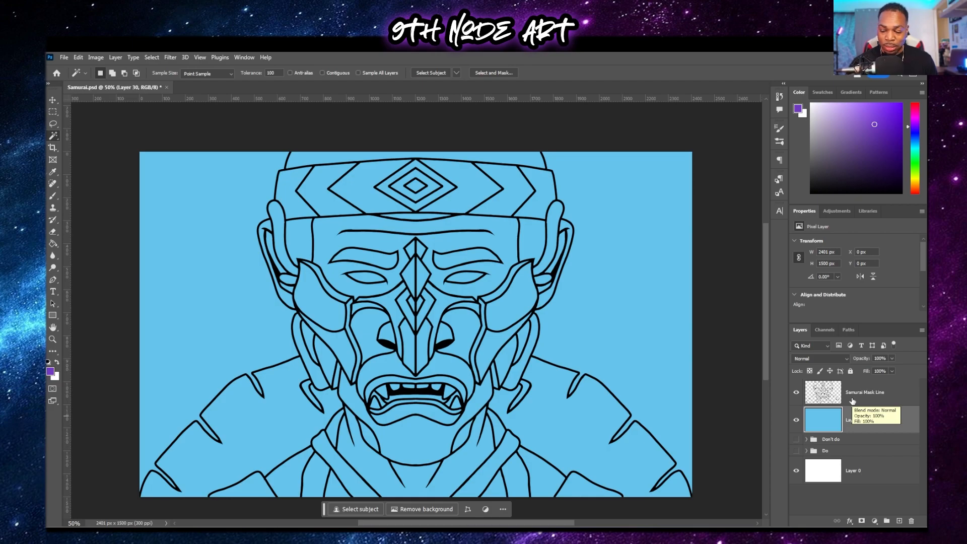
left_click(854, 395)
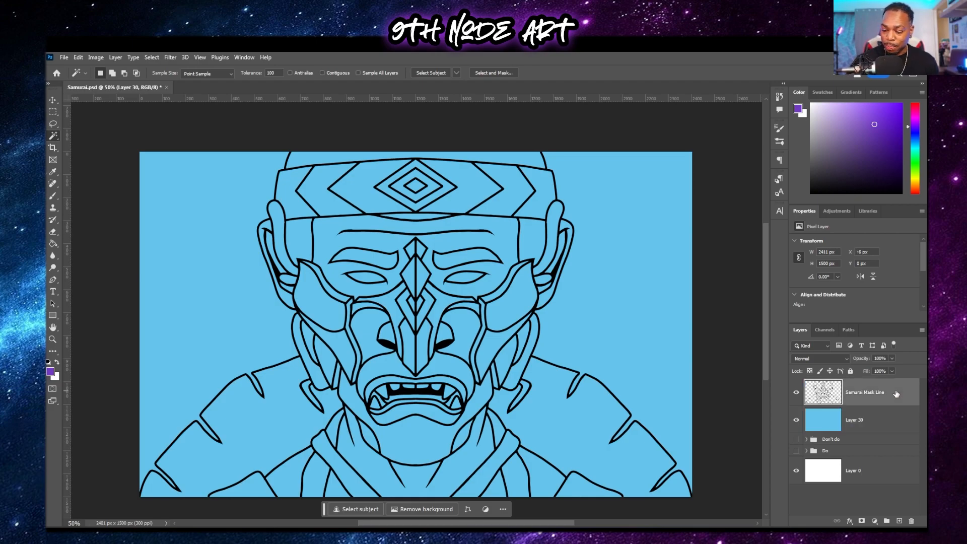
left_click(53, 243)
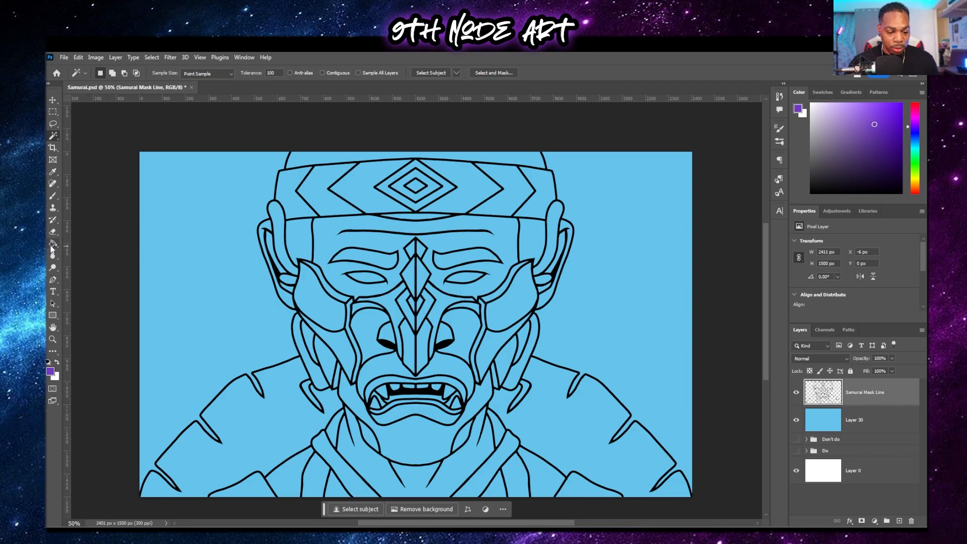
left_click(496, 309)
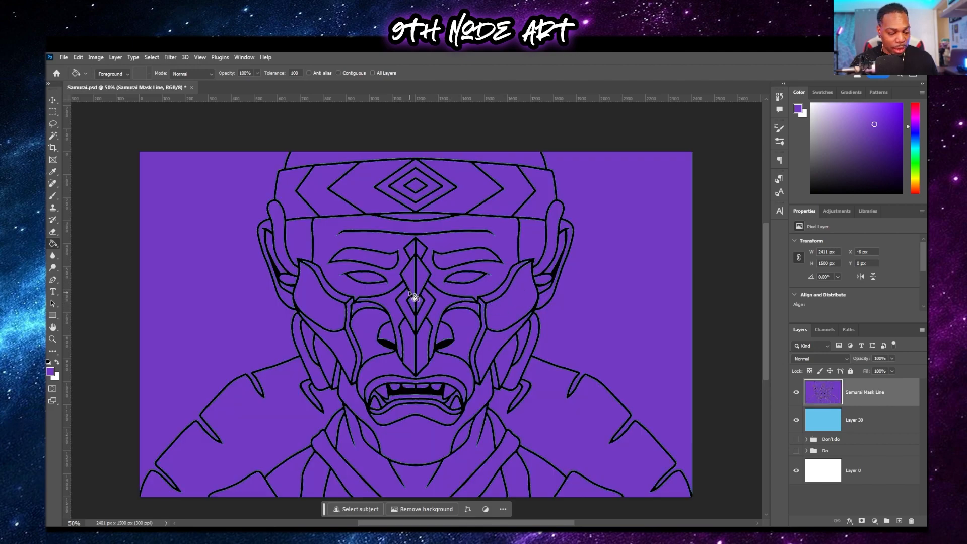
Enable the Paint Bucket's Anti-alias, Contiguous and All Layers options, testing a darker purple on the line art, and undo the test fills.
scroll(423, 262, "up", 1)
scroll(423, 261, "up", 3)
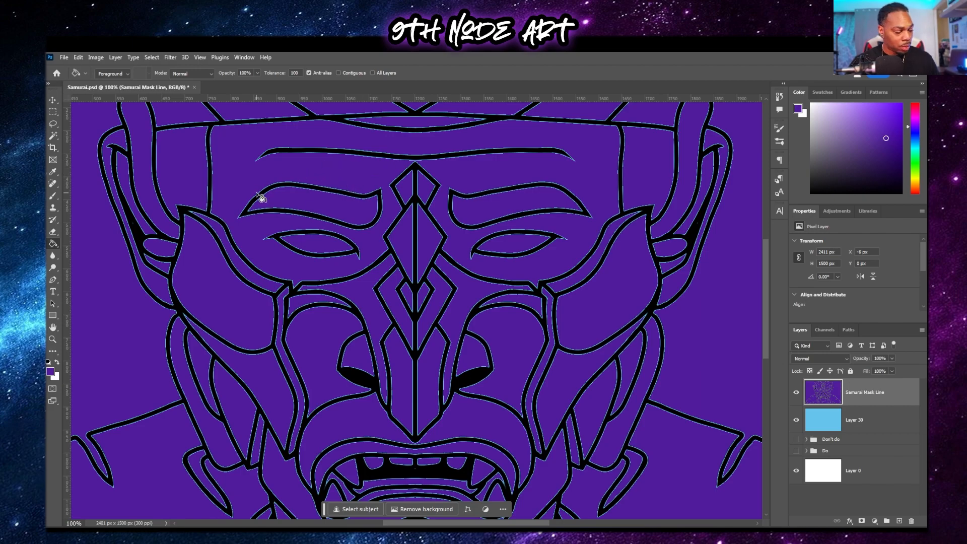
left_click(367, 179)
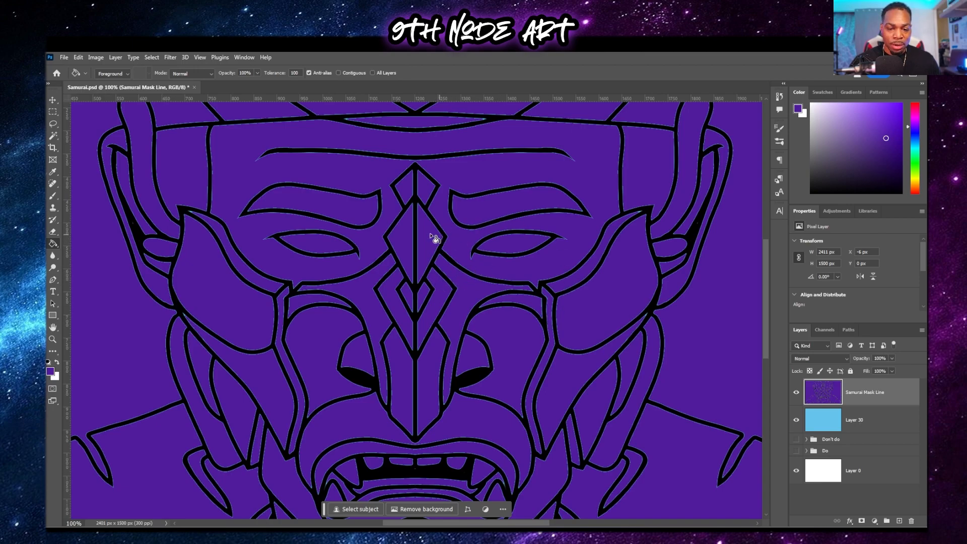
left_click(372, 73)
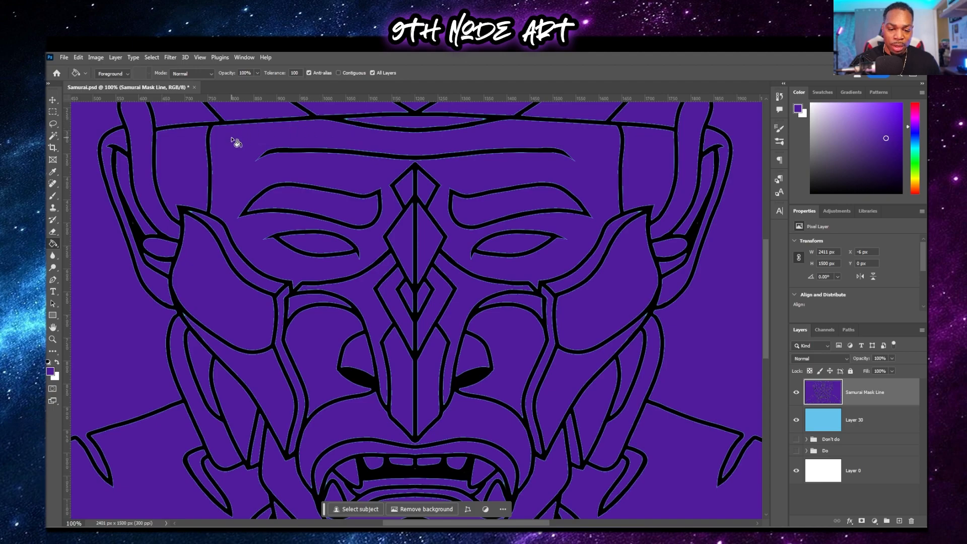
left_click(289, 188)
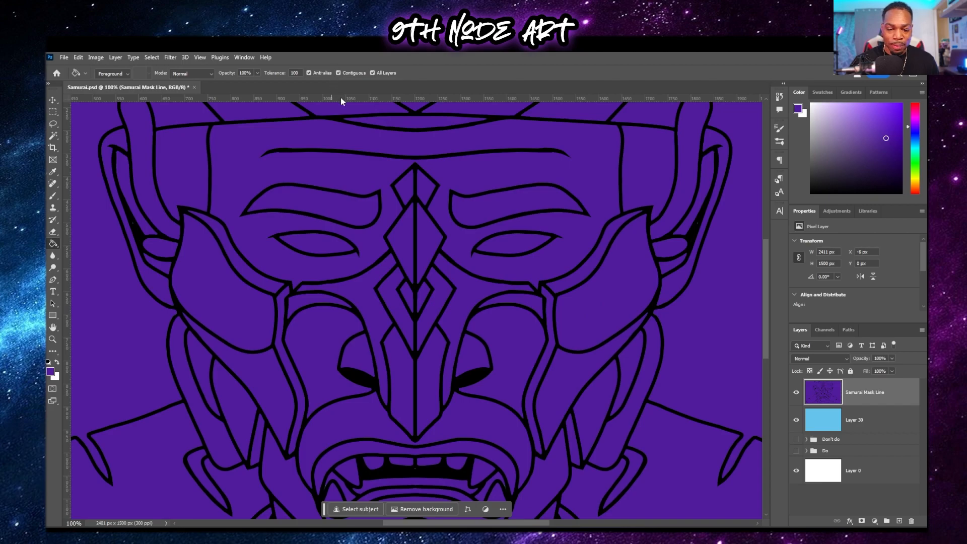
key("ctrl+z")
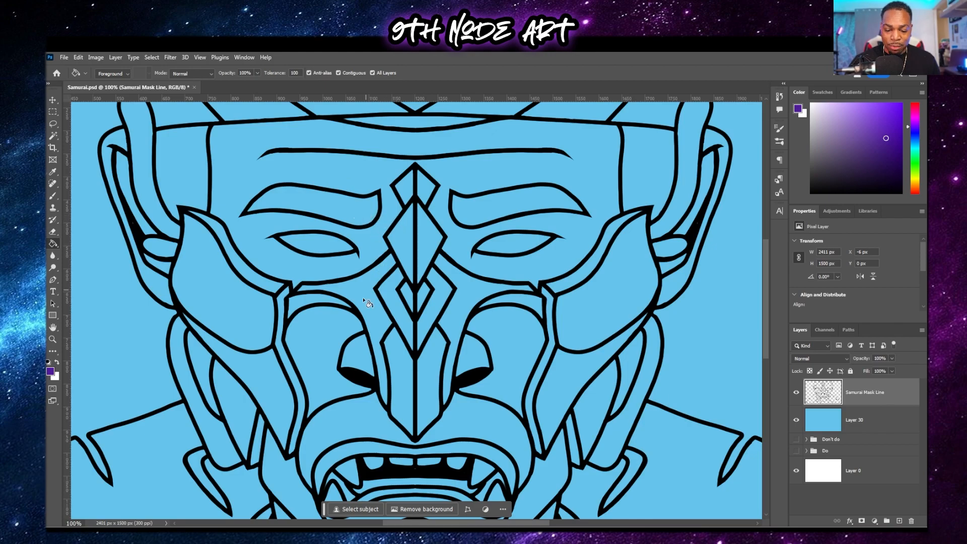
Try filling the mask sections beside the nose and across the right cheek with dark purple, one enclosed area at a time.
left_click(381, 305)
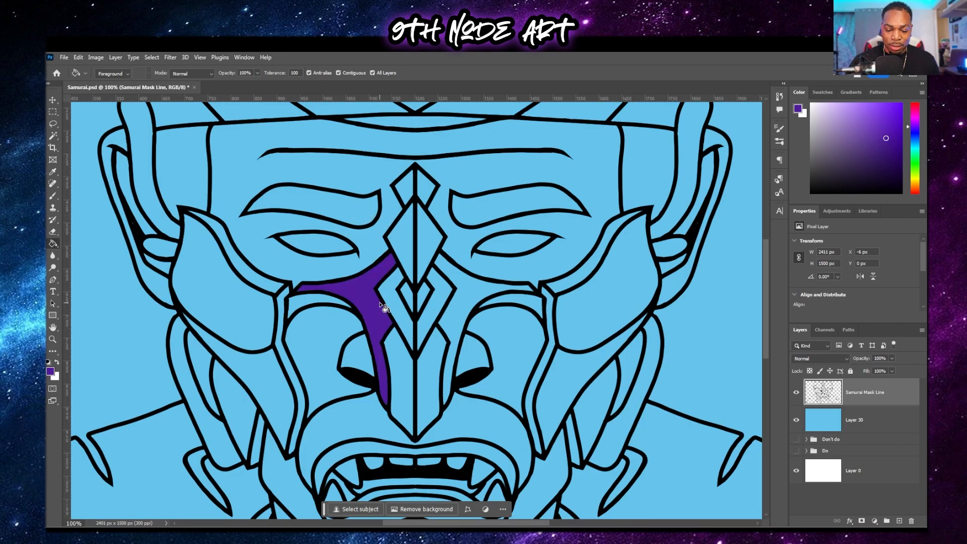
left_click(462, 297)
left_click(523, 305)
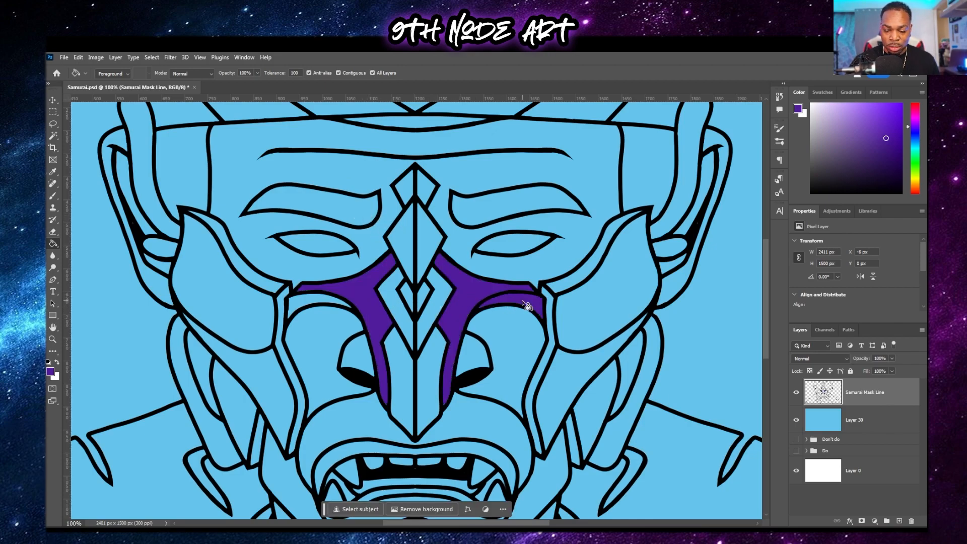
left_click(518, 344)
left_click(572, 329)
left_click(573, 291)
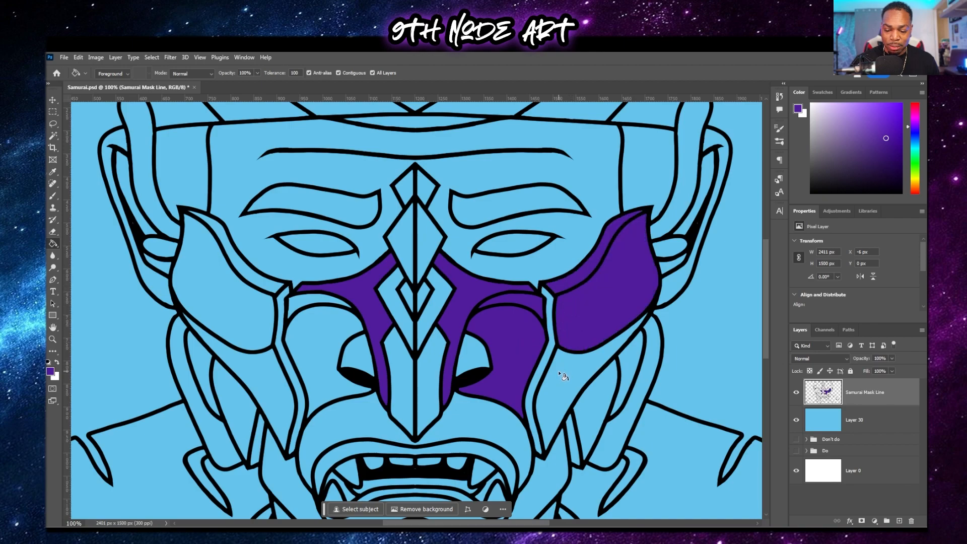
left_click(561, 375)
left_click(550, 362)
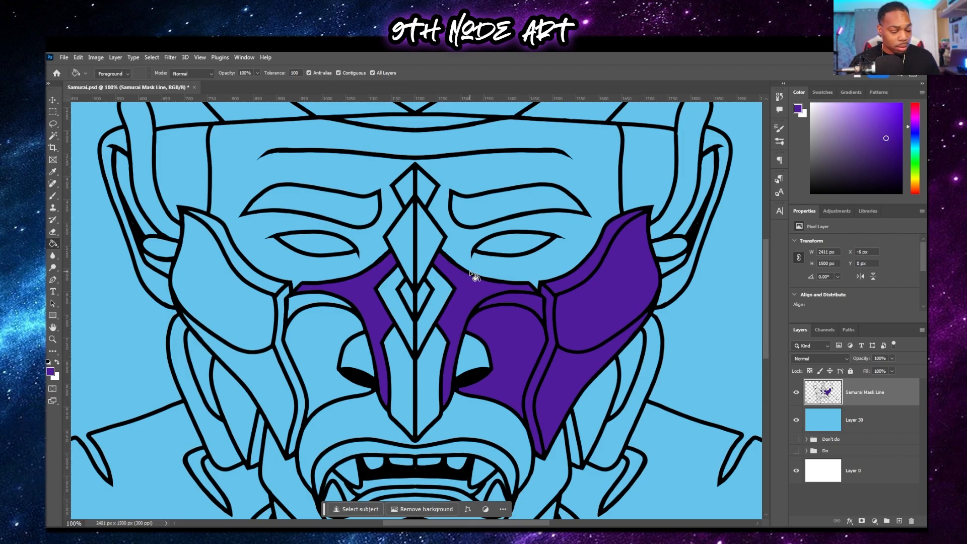
Undo all the purple section fills on the Samurai Mask Line layer.
key("ctrl+z")
key("ctrl+z")
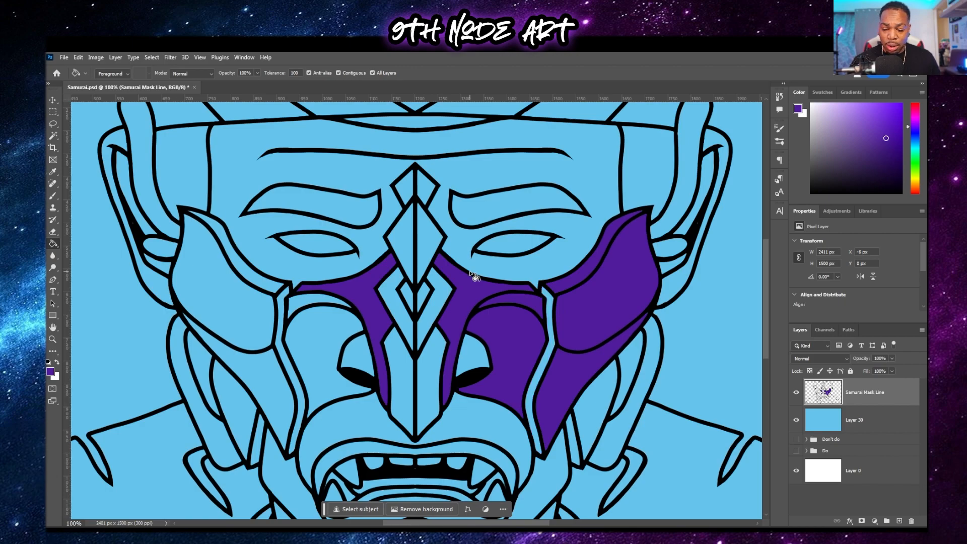
key("ctrl+z")
key("ctrl+z")
key("ctrl+z")
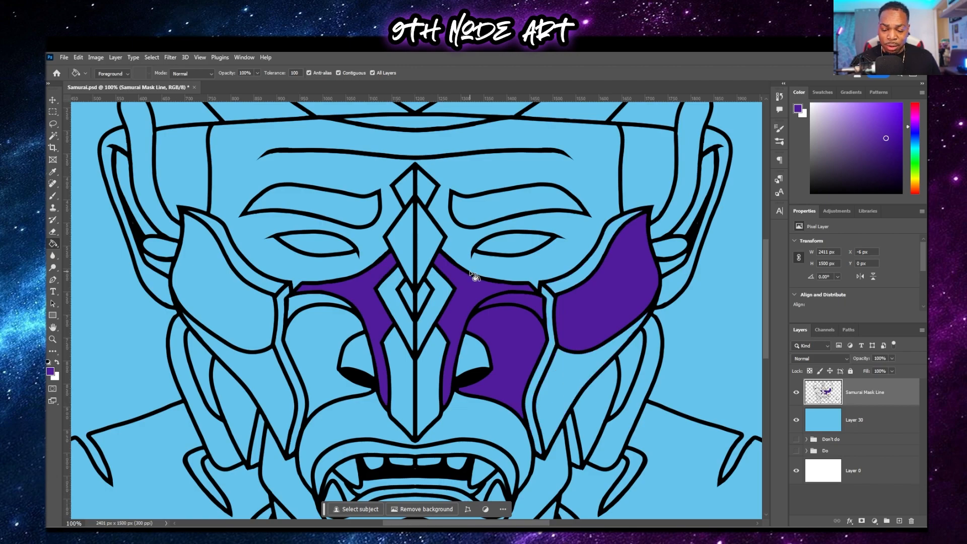
key("ctrl+z")
key("ctrl+z")
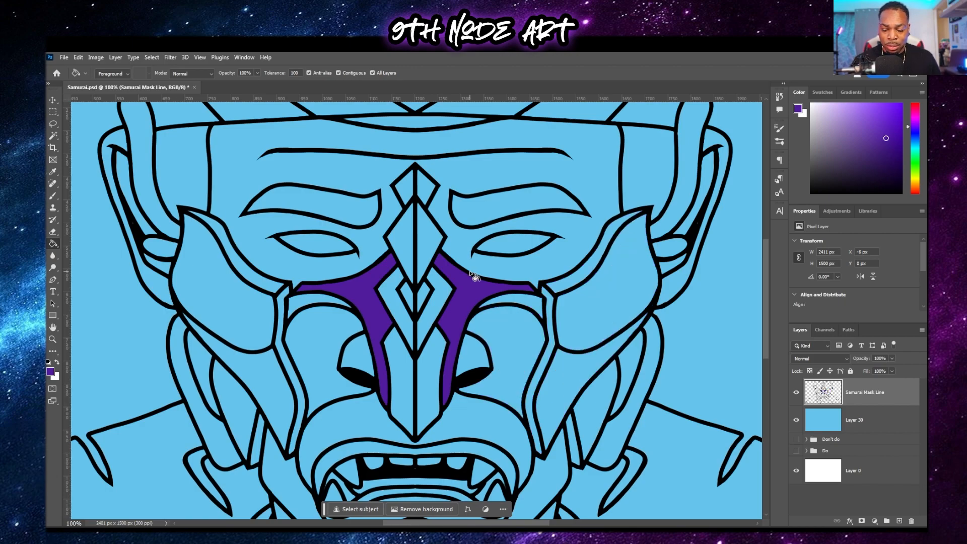
key("ctrl+z")
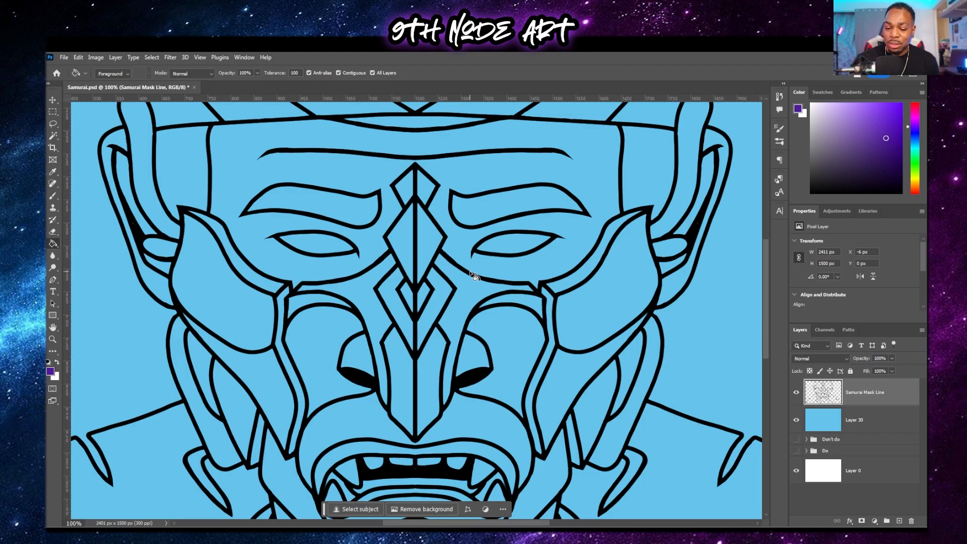
Select the mask's right cheek sections using the Magic Wand with Anti-alias, Contiguous and Sample All Layers enabled.
left_click(53, 136)
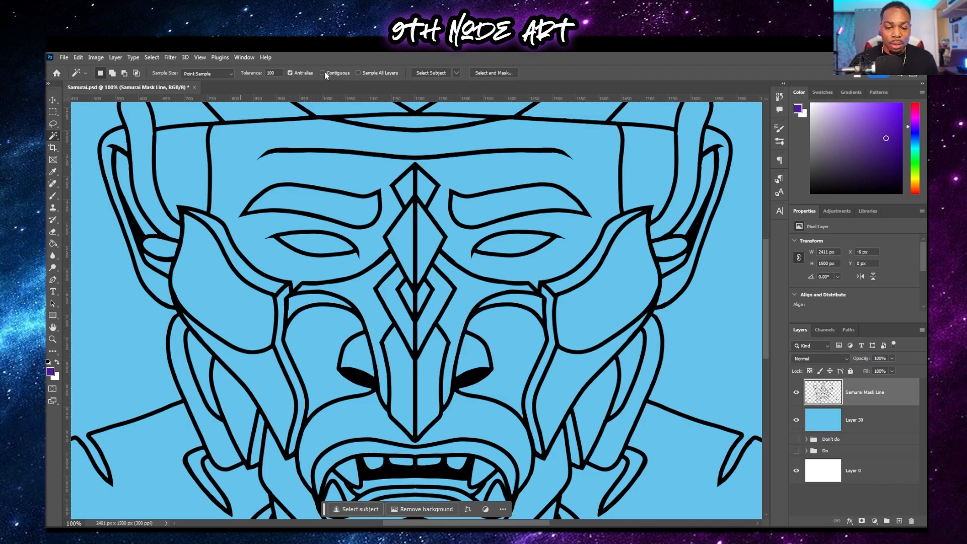
left_click(358, 72)
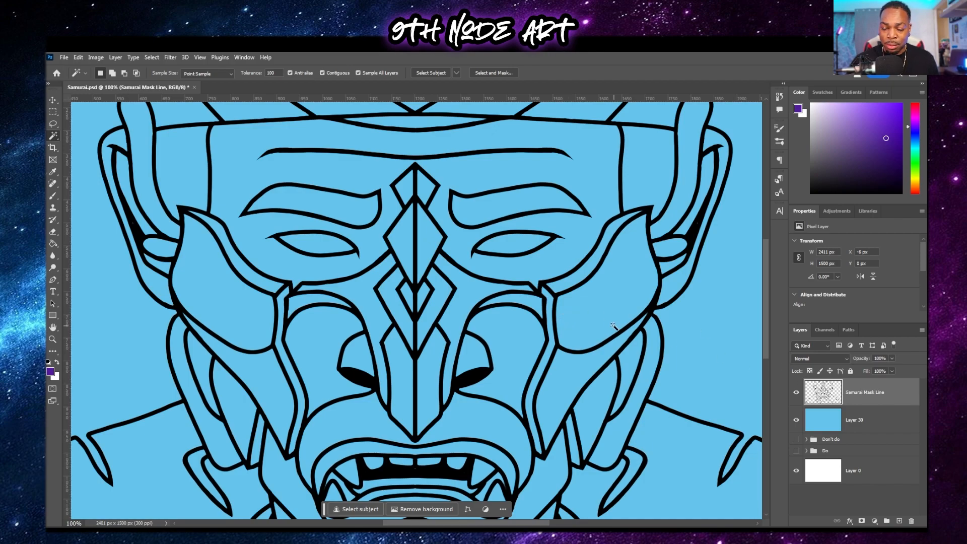
left_click(577, 308)
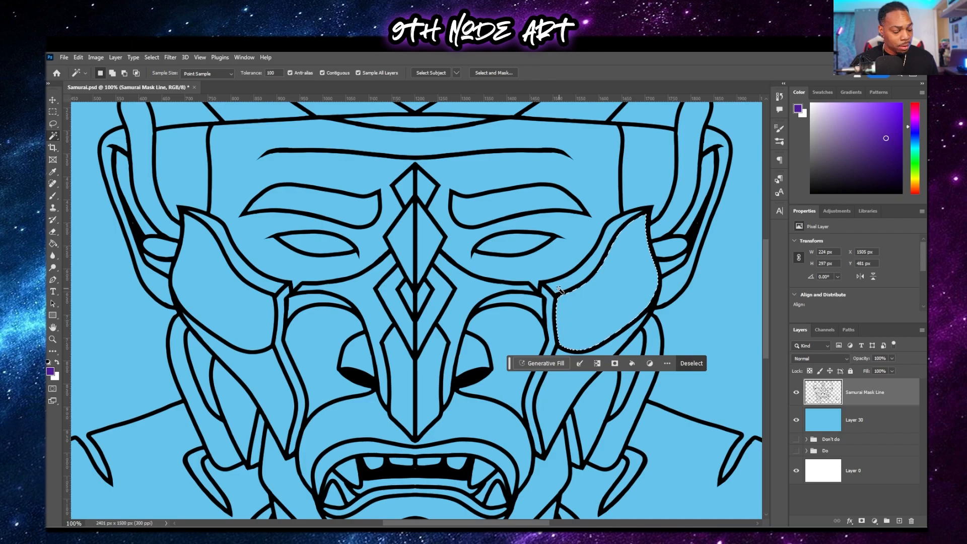
key("shift")
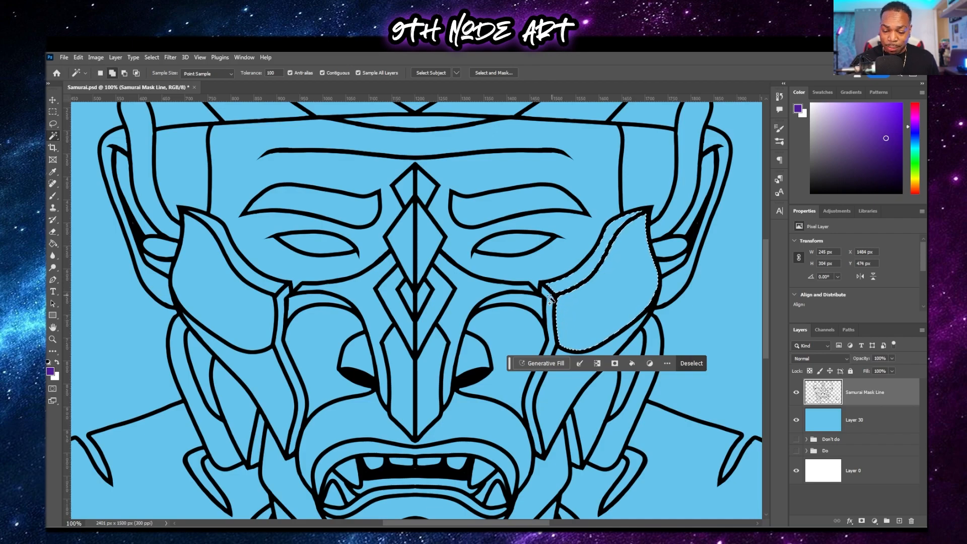
left_click(549, 311, "shift")
left_click(511, 375, "shift")
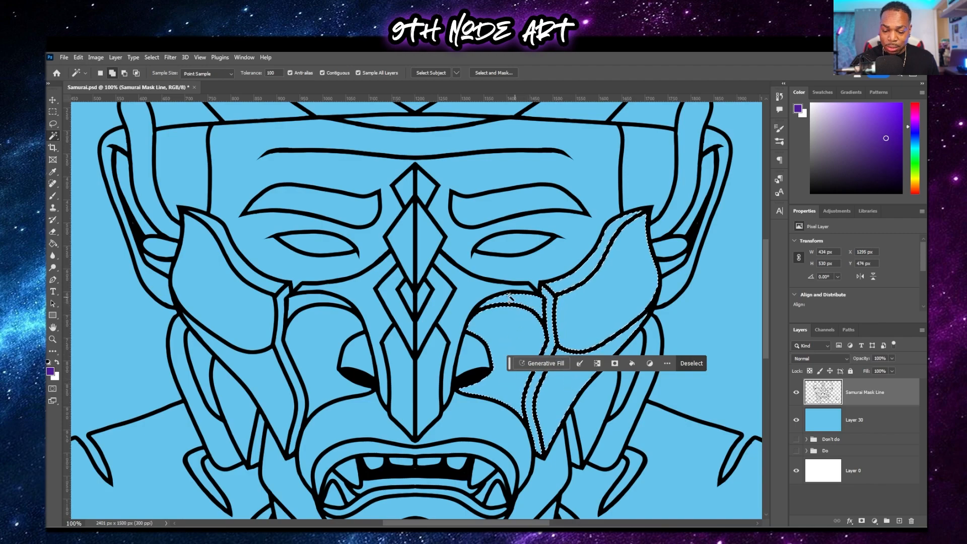
Add the sections beside the nose and the left cheek sections to the selection, and move the floating task bar off the artwork.
left_click(365, 314)
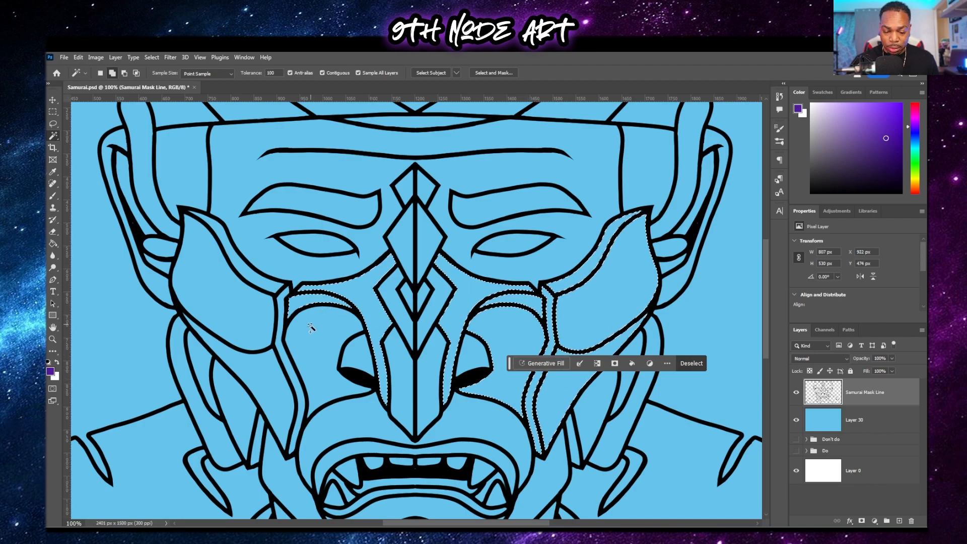
left_click(266, 326)
left_click(269, 297)
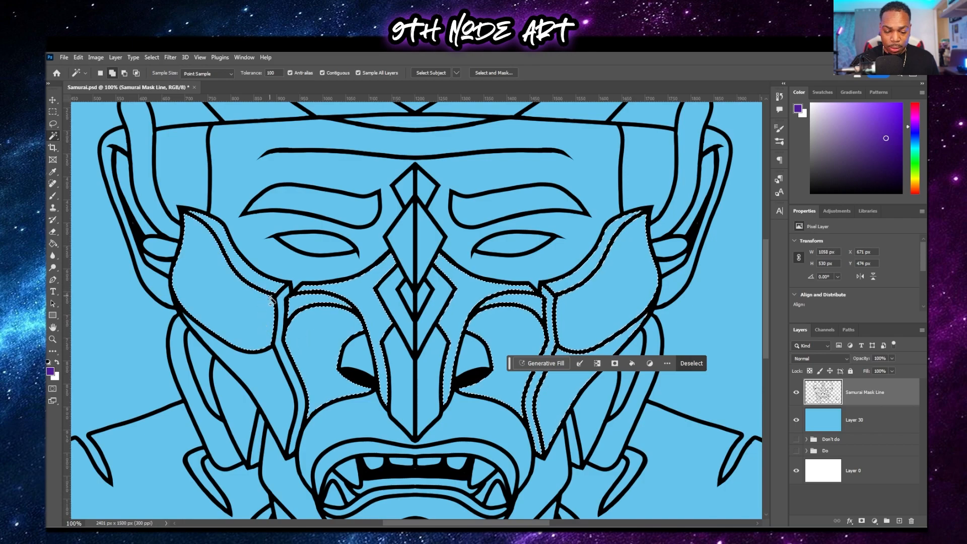
left_click(282, 312)
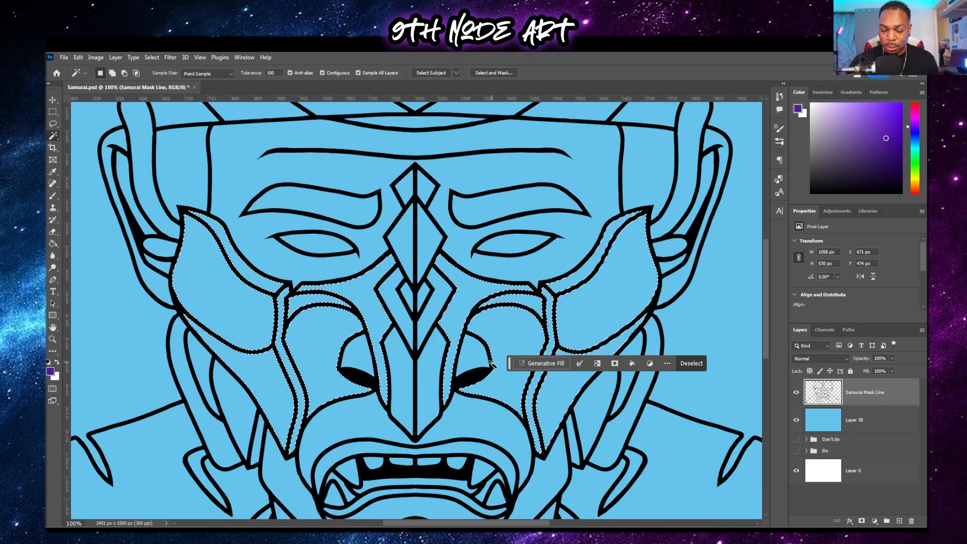
left_click_drag(506, 365, 538, 68)
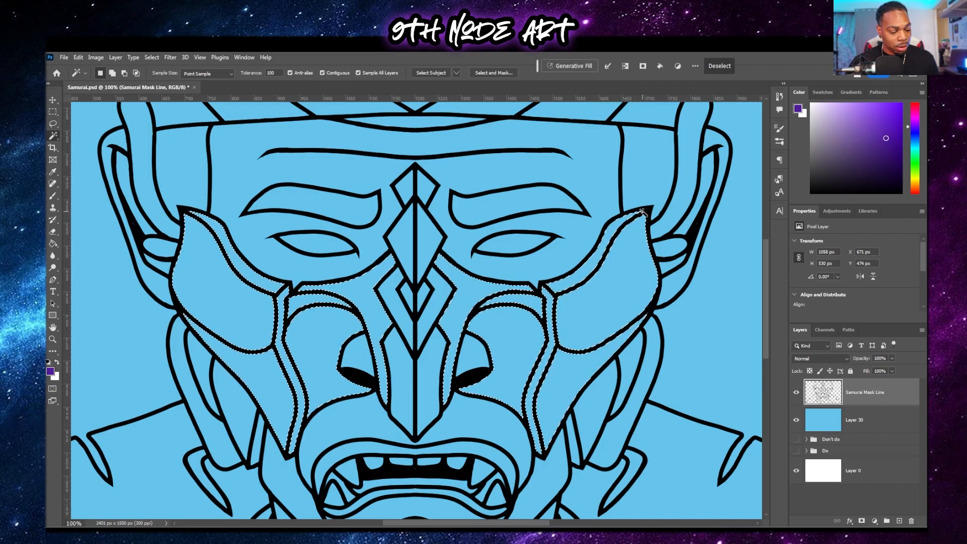
Expand the mask selection by 4 pixels and check that its edges run inside the black outlines.
key("ctrl+plus")
key("ctrl+plus")
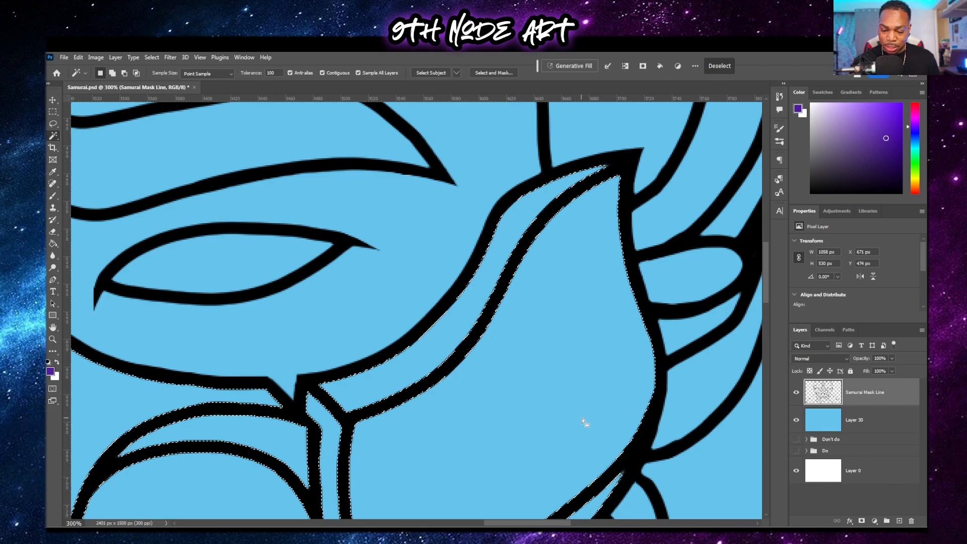
left_click(152, 57)
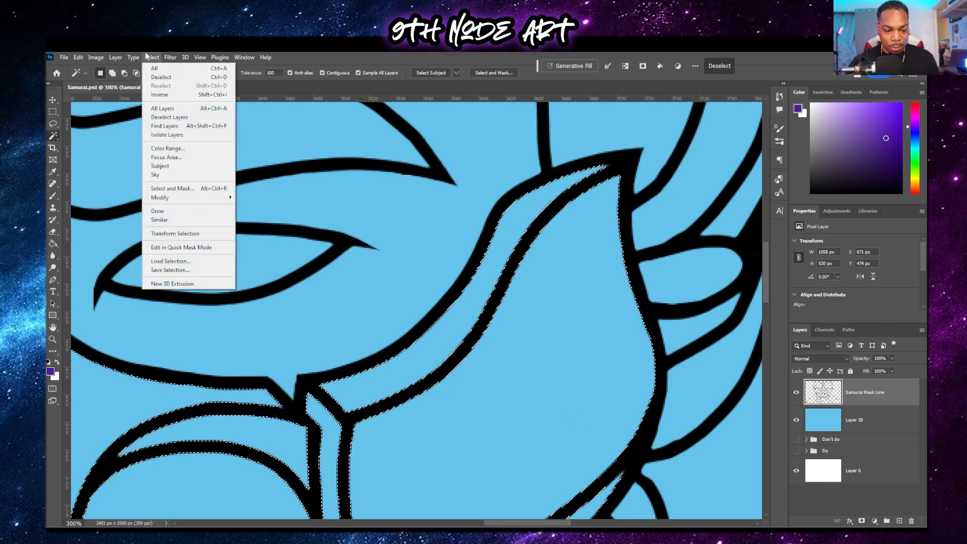
mouse_move(176, 198)
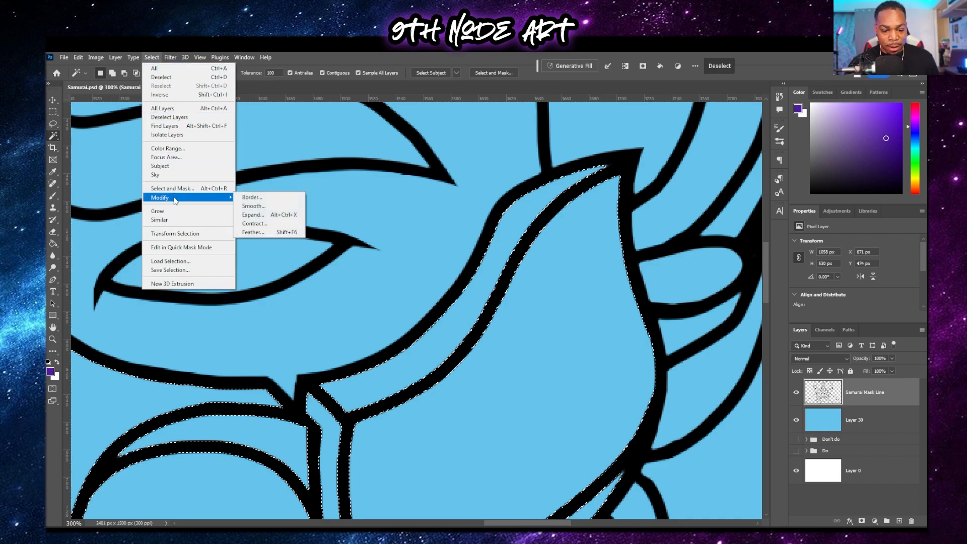
left_click(263, 217)
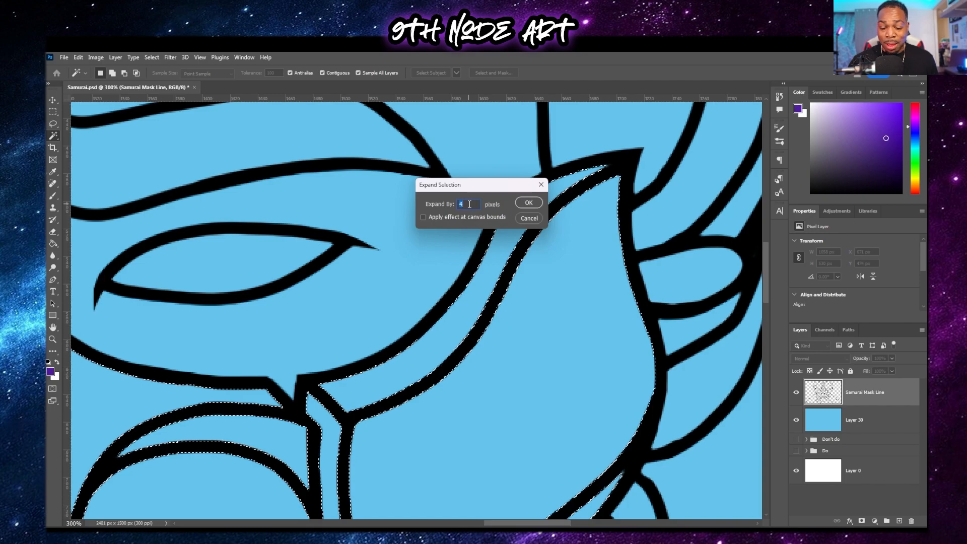
left_click(528, 202)
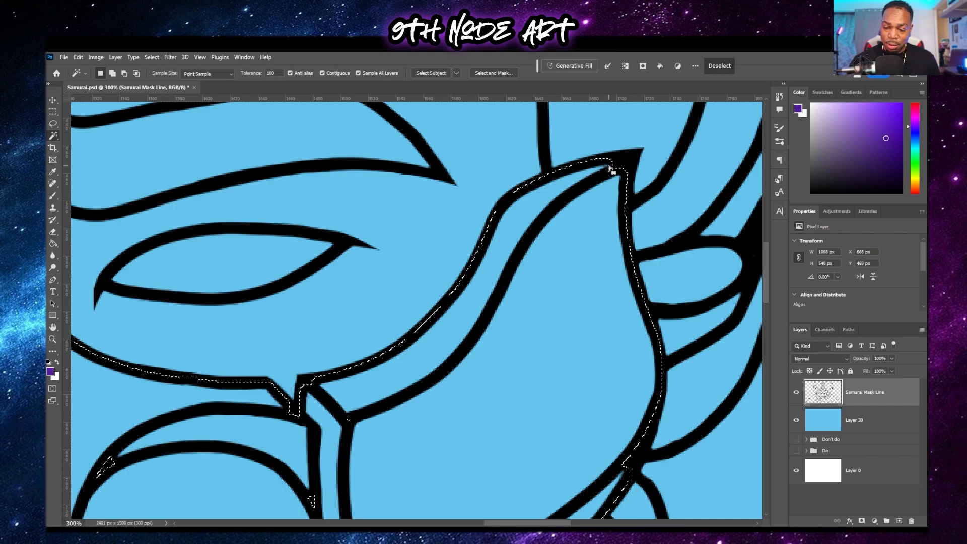
left_click_drag(581, 202, 468, 257)
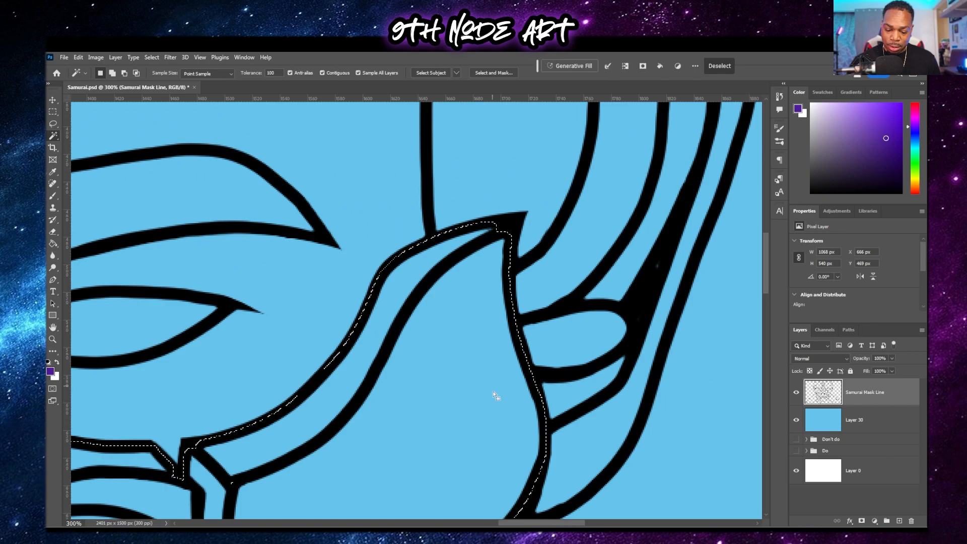
left_click_drag(488, 447, 539, 172)
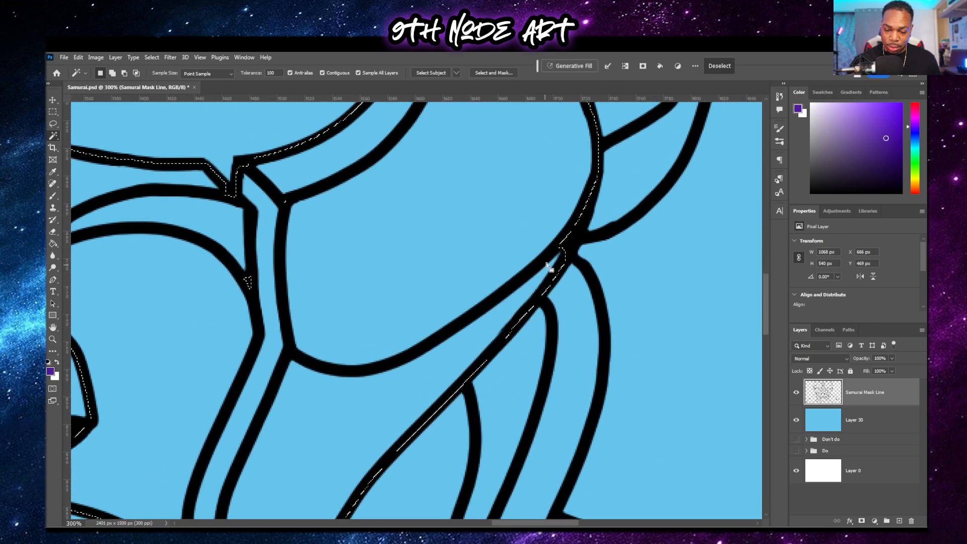
left_click_drag(309, 366, 519, 305)
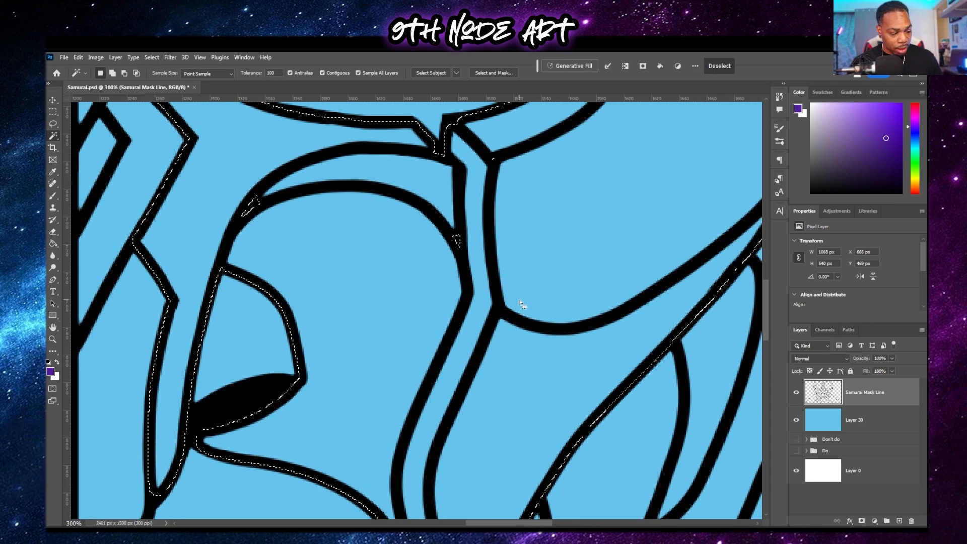
scroll(521, 304, "down", 4)
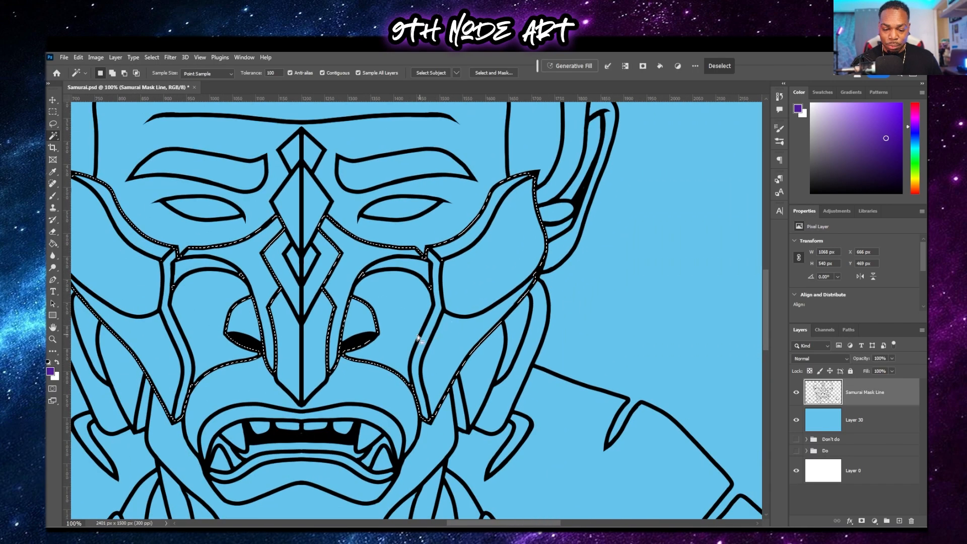
Fill the expanded mask selection with purple on a new layer above Layer 30, deselect, and inspect the fill without the line art.
left_click_drag(424, 338, 488, 325)
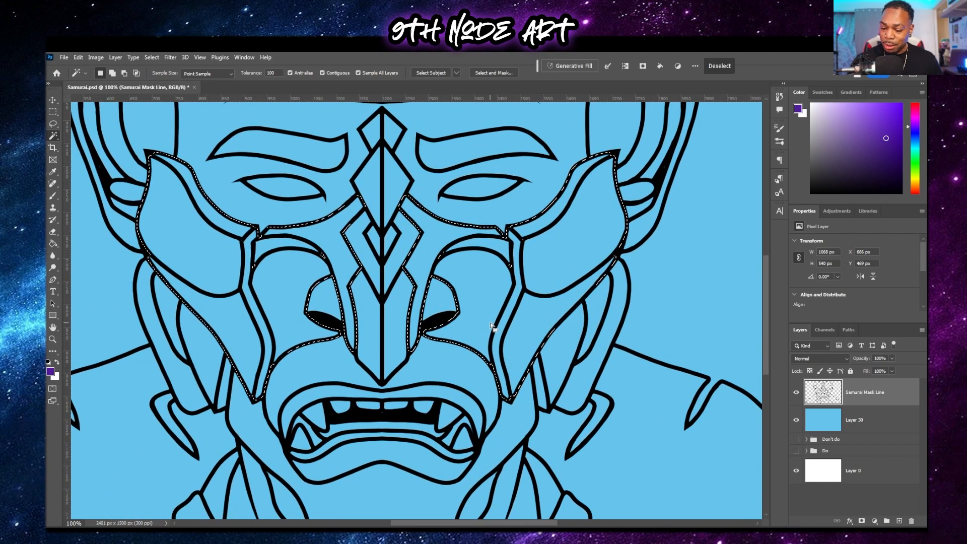
left_click(867, 419)
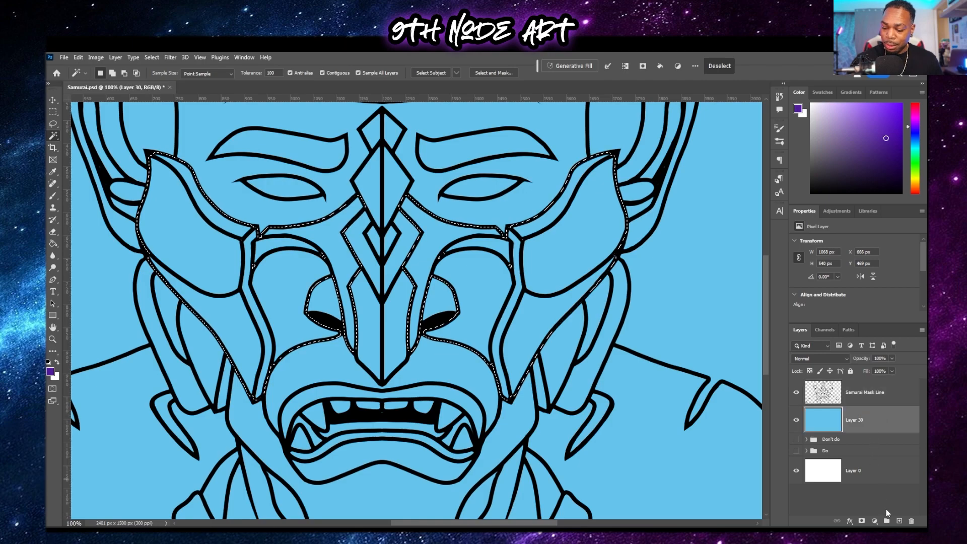
left_click(898, 520)
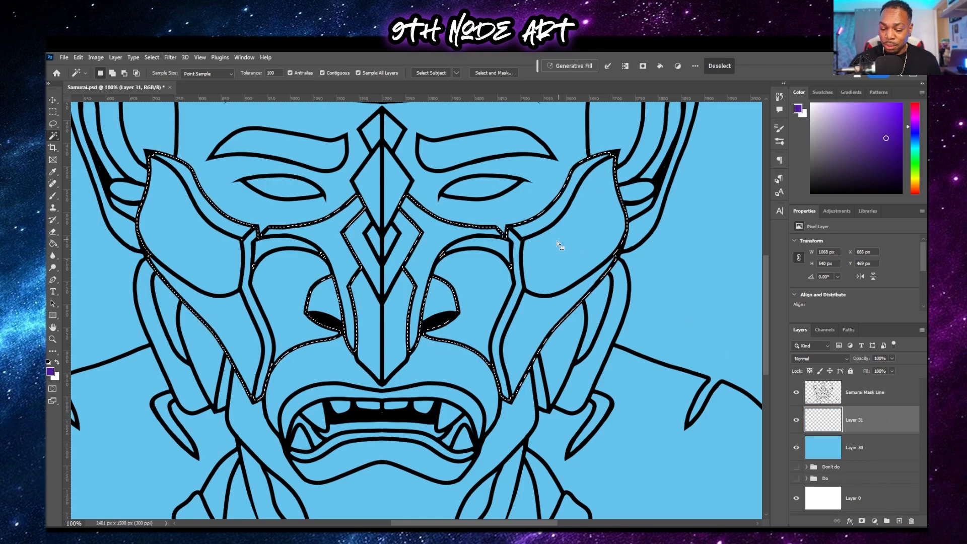
key("alt+BackSpace")
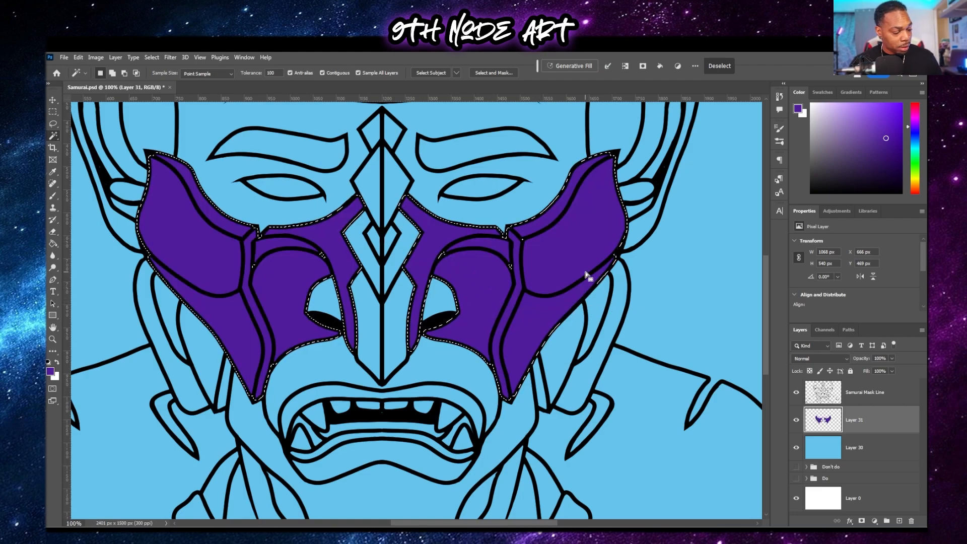
key("ctrl+d")
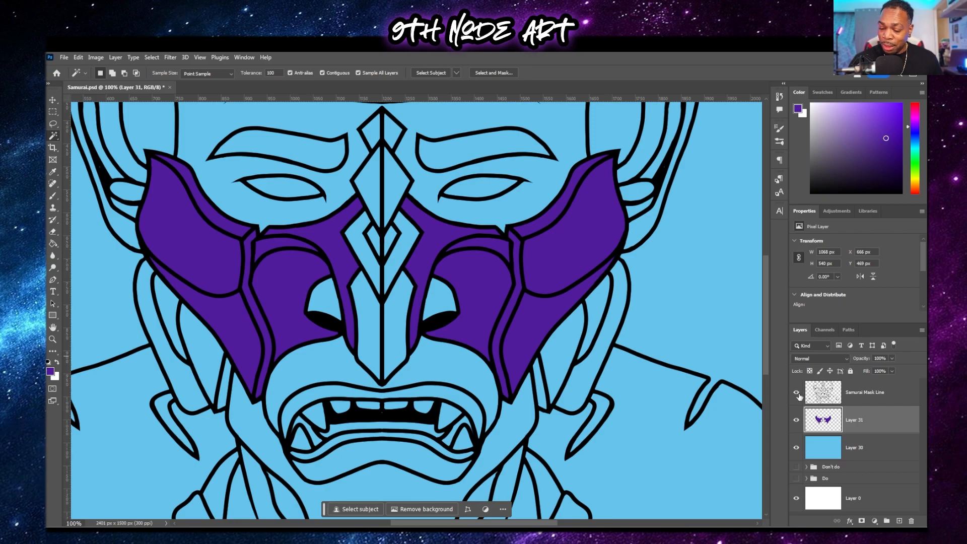
left_click(796, 393)
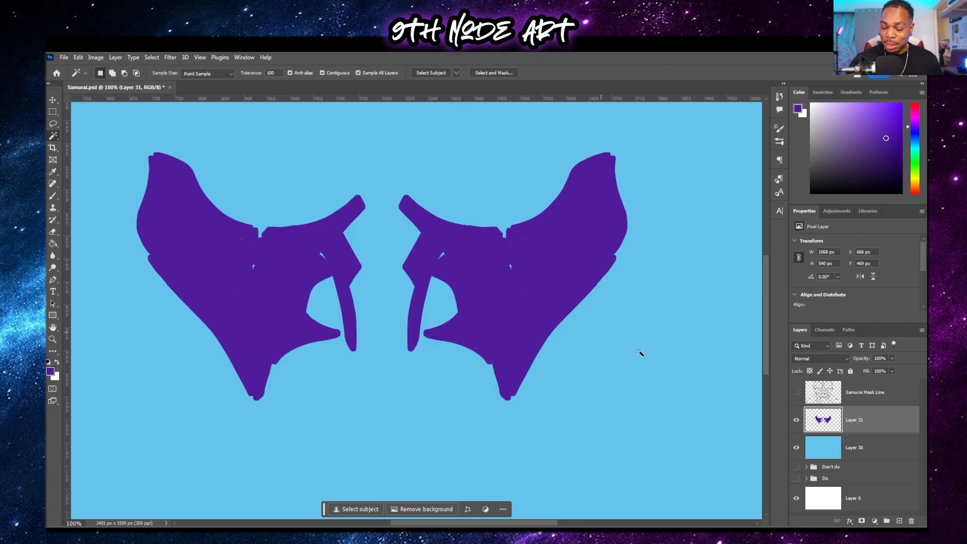
left_click(796, 393)
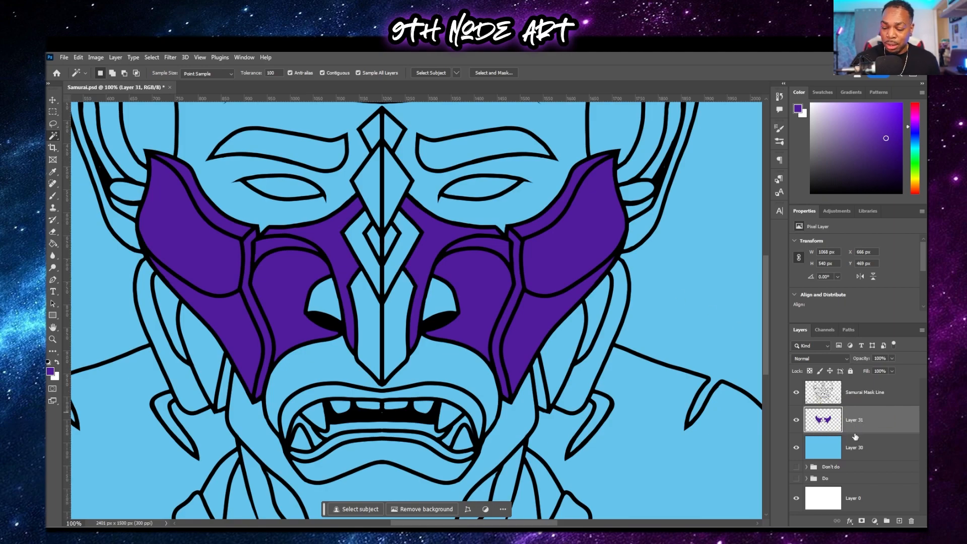
Add a new layer above the purple fill and clip it to that fill with a clipping mask.
left_click(899, 521)
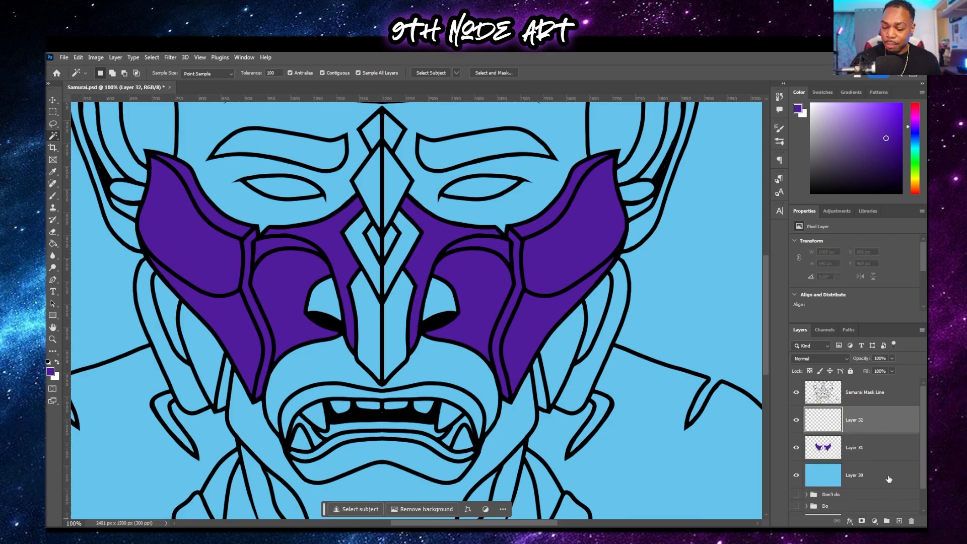
right_click(838, 427)
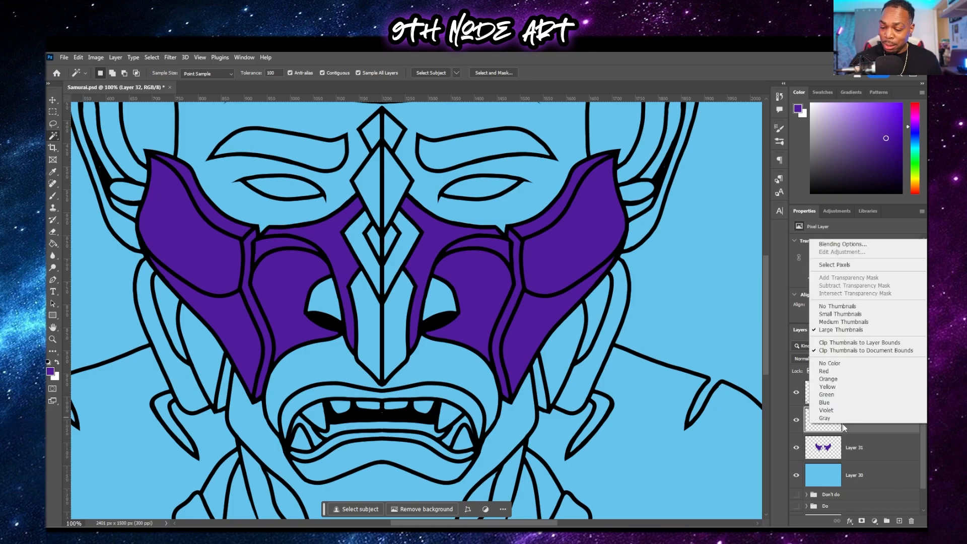
right_click(843, 427)
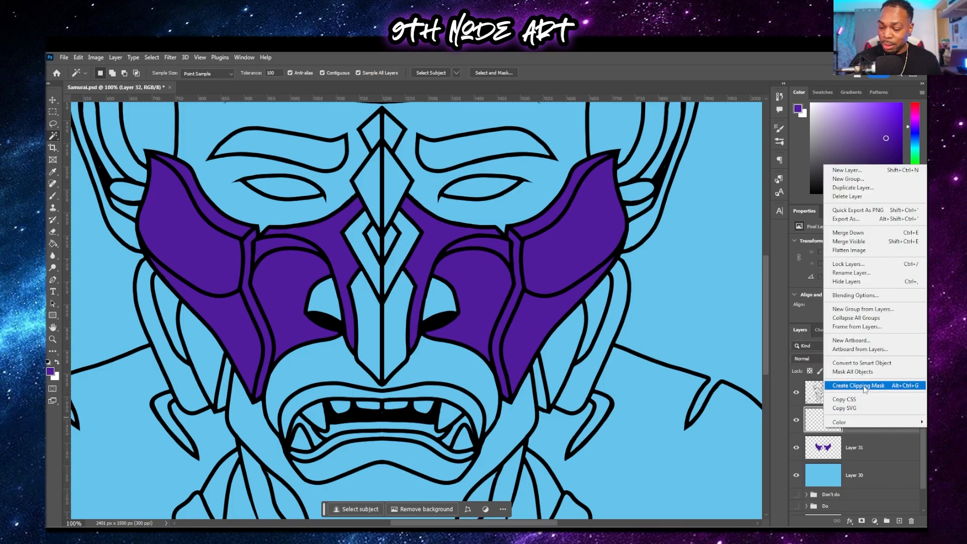
left_click(899, 389)
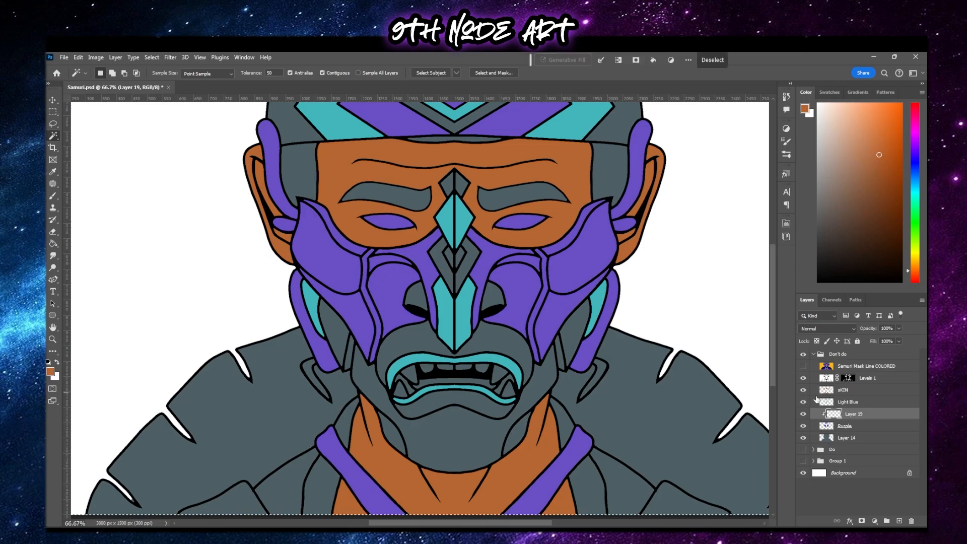
Select the cheek plates and thin crescents beside the nose from the Levels 1 line art, expand the selection, and activate Layer 19.
left_click(565, 272)
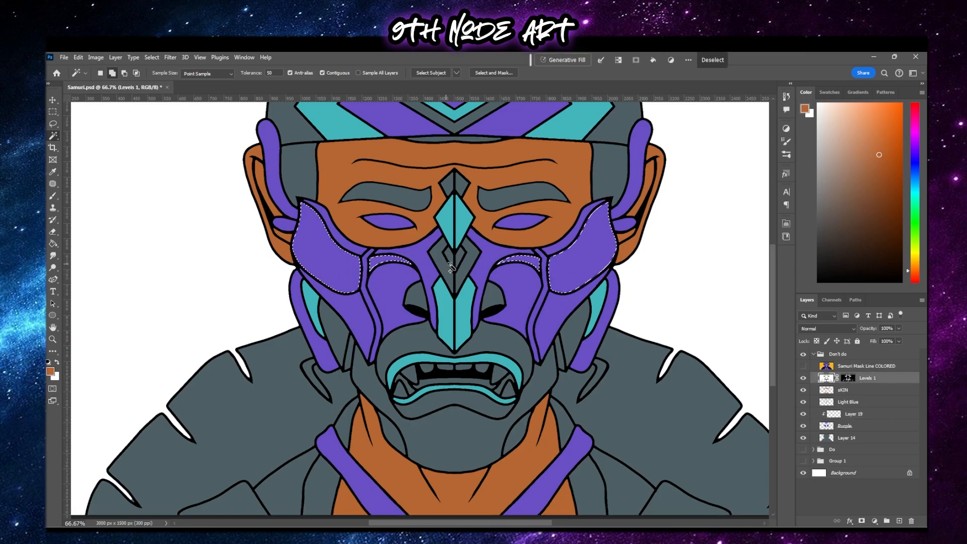
key("alt+s")
key("m")
key("e")
key("Return")
left_click(876, 416)
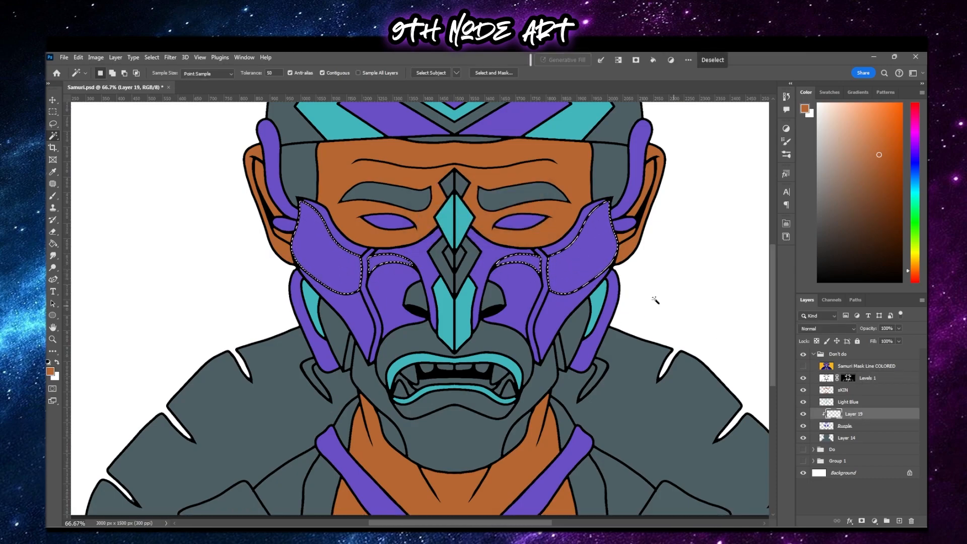
Brush soft dark purple shading along the inner upper edges of the cheek plates, using an enlarged brush.
key("b")
left_click(111, 74)
left_click(613, 153)
left_click(638, 162, "alt")
left_click(882, 190)
left_click(272, 74)
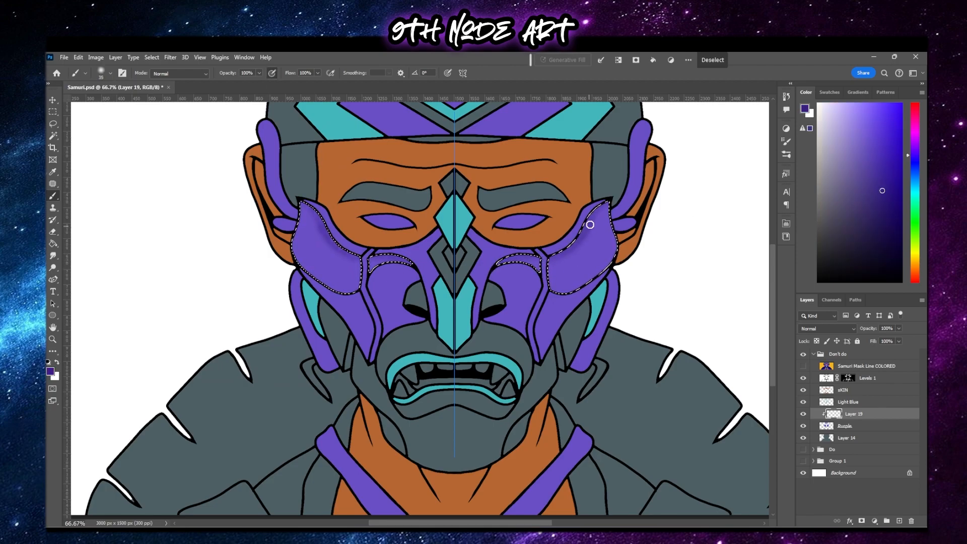
key("bracketright")
key("bracketright")
mouse_move(538, 227)
left_mouse_down()
mouse_move(581, 179)
mouse_move(554, 244)
left_mouse_up()
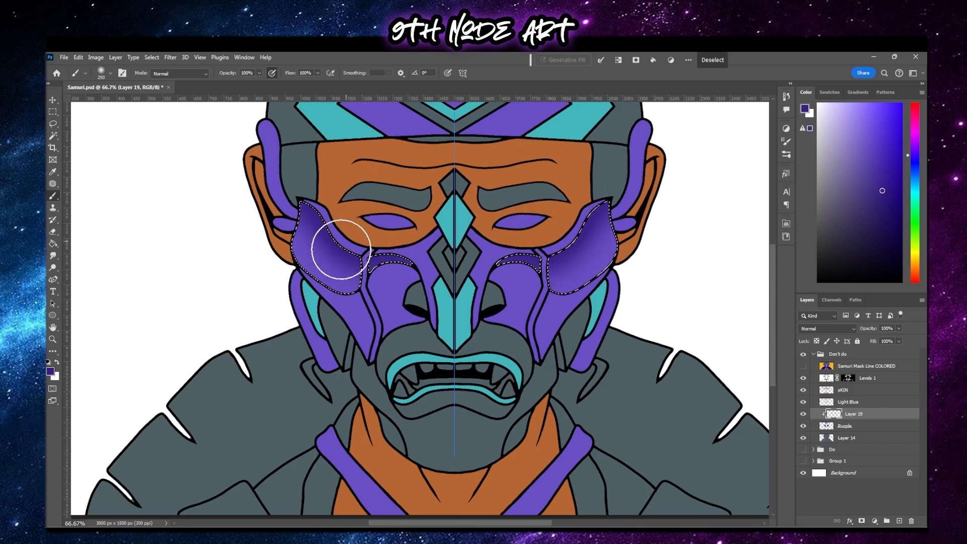
Paint lighter purple highlights along the lower edges of the cheek plates and blend them with sampled tones.
left_click(858, 115)
left_click_drag(620, 292, 565, 320)
left_click(558, 267, "alt")
left_click(587, 257, "alt")
Choose the Corrosion brush and texture the cheek plates with a sampled darker purple.
left_click(111, 73)
scroll(244, 334, "down", 7)
left_click(113, 249)
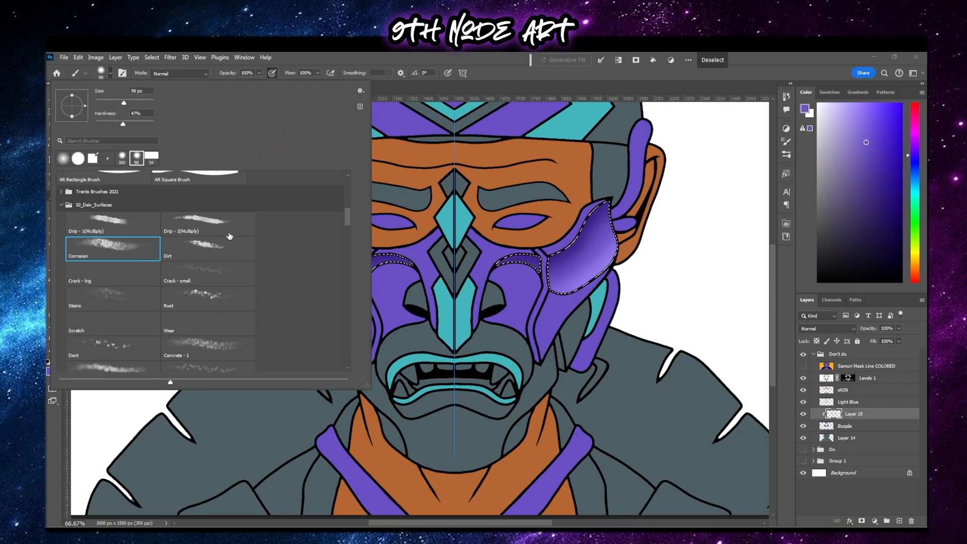
left_click(210, 77)
left_click(632, 199, "alt")
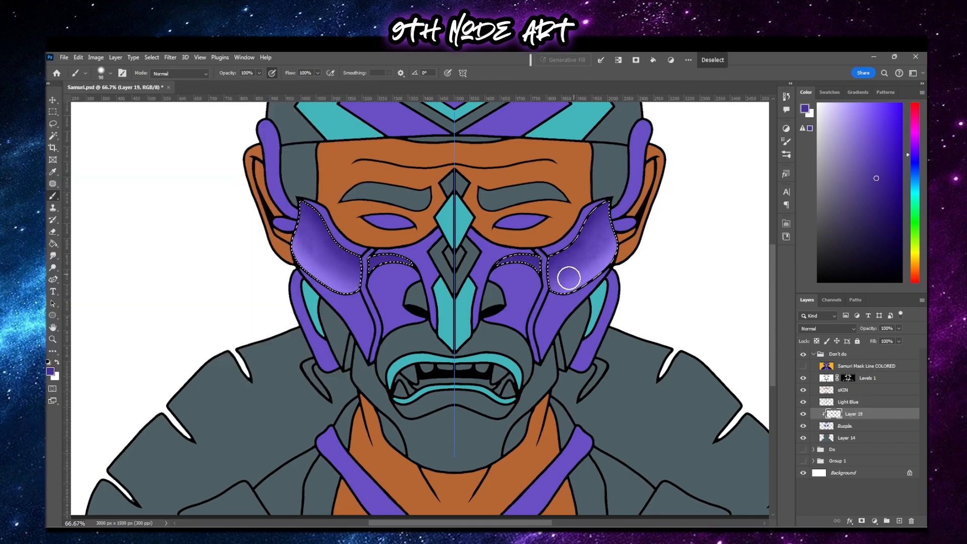
Select the lower cheek sections and the sections beside the nose on both sides from the Levels 1 layer with the Magic Wand.
left_click(849, 378)
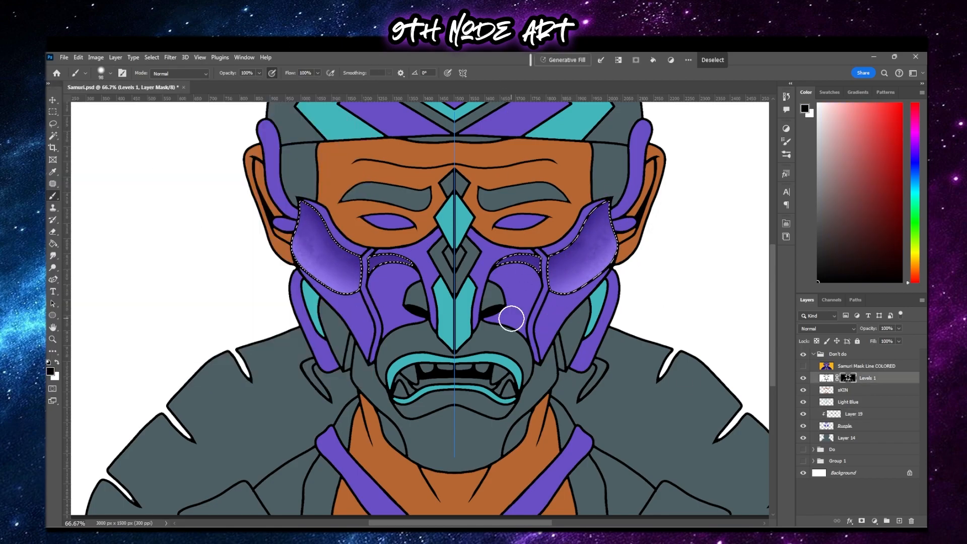
key("w")
left_click(361, 332)
left_click(395, 317, "shift")
left_click(514, 317, "shift")
left_click(548, 326, "shift")
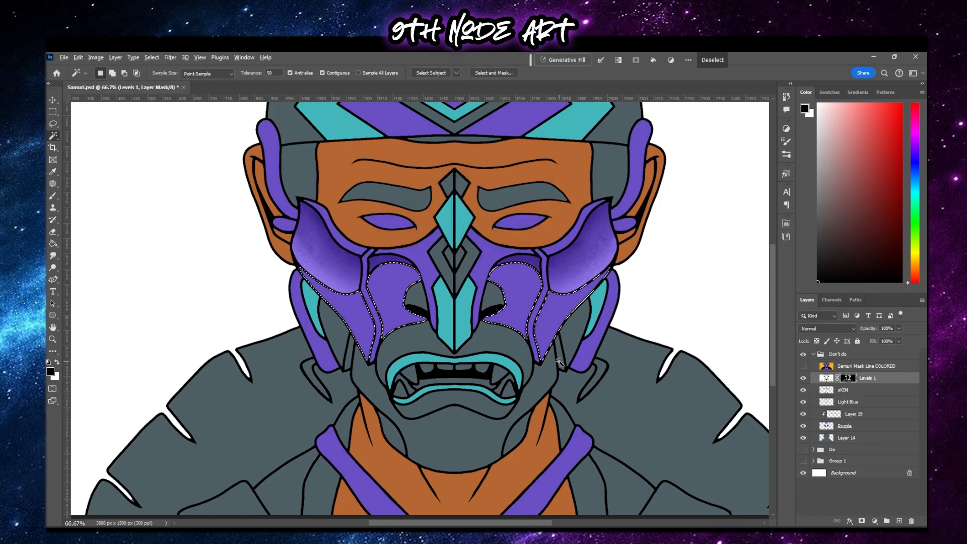
Paint textured purple shading across the selected lower cheek and nose-side sections on Layer 19.
left_click(866, 414)
key("b")
left_click(110, 73)
left_click(63, 158)
mouse_move(559, 296)
left_mouse_down()
mouse_move(581, 285)
mouse_move(594, 292)
left_mouse_up()
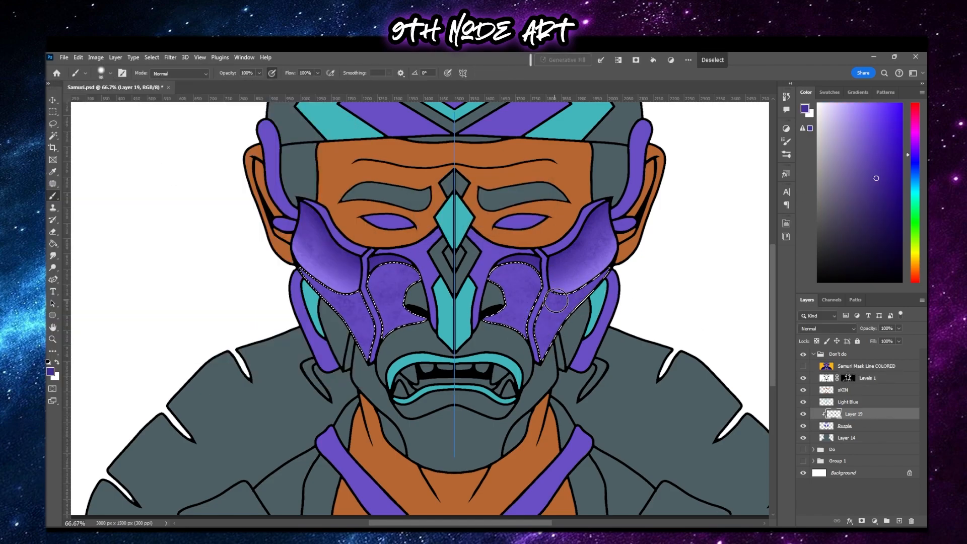
Deepen the shadows in the selected nose-side and lower cheek sections with darker purples, reducing the brush size to 25.
left_click(895, 201)
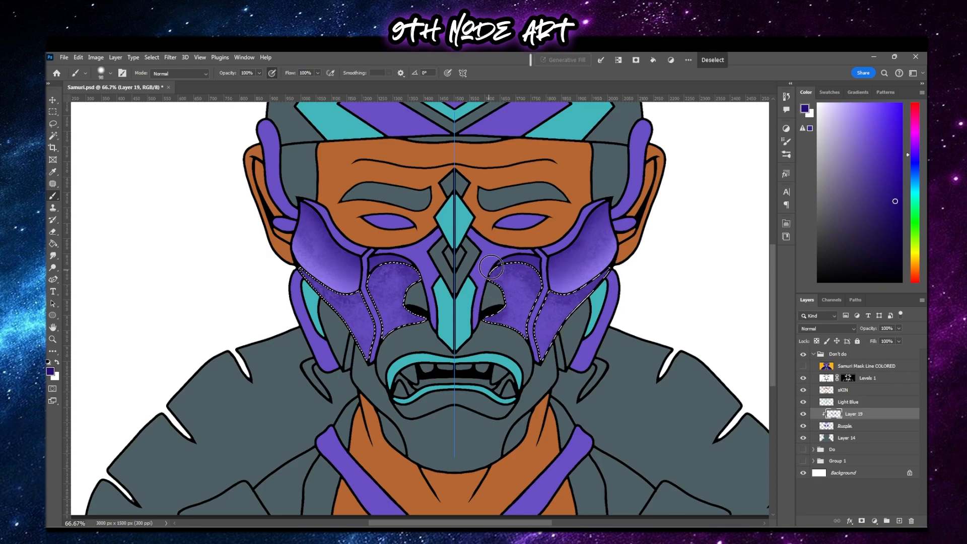
key("bracketleft")
key("bracketleft")
key("bracketleft")
key("bracketleft")
key("bracketleft")
key("bracketleft")
key("bracketleft")
key("bracketleft")
key("bracketleft")
key("bracketleft")
left_click(895, 228)
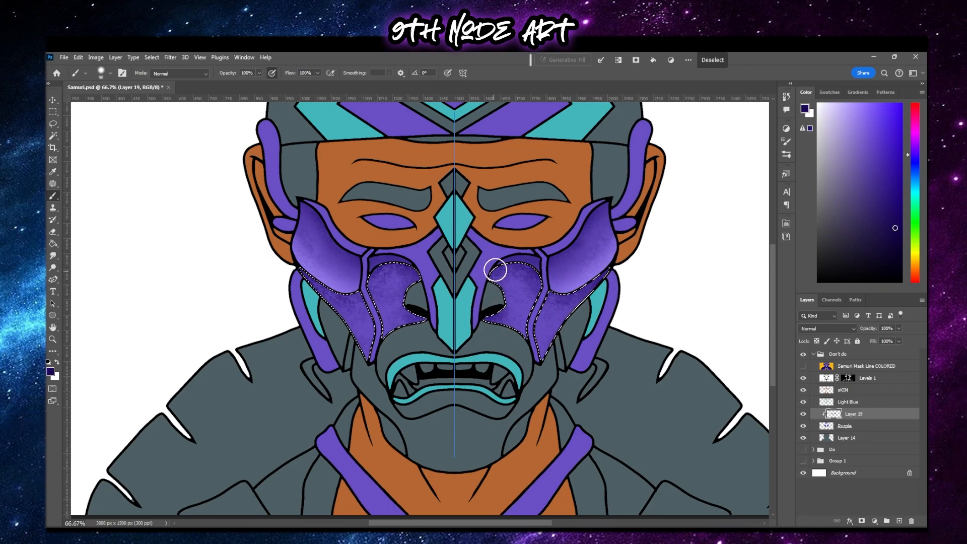
mouse_move(550, 297)
left_mouse_down()
mouse_move(596, 283)
mouse_move(509, 262)
mouse_move(483, 319)
mouse_move(501, 309)
mouse_move(487, 283)
left_mouse_up()
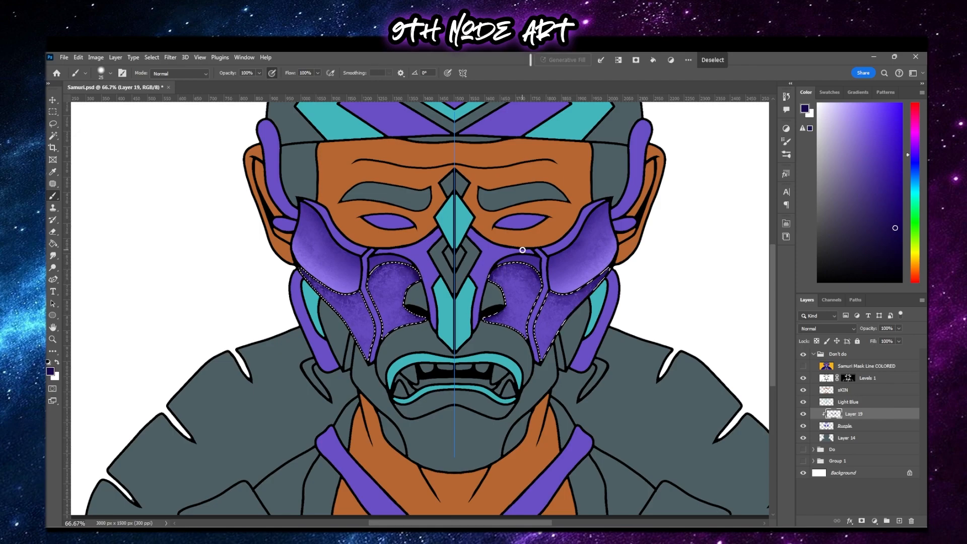
Highlight the lower tips of the cheek sections with a sampled light purple and the brush enlarged to 80.
left_click(575, 280, "alt")
key("bracketright")
key("bracketright")
key("bracketright")
key("bracketright")
key("bracketright")
key("bracketright")
key("bracketright")
key("bracketright")
mouse_move(546, 332)
left_mouse_down()
mouse_move(574, 281)
mouse_move(541, 356)
mouse_move(533, 322)
mouse_move(553, 322)
left_mouse_up()
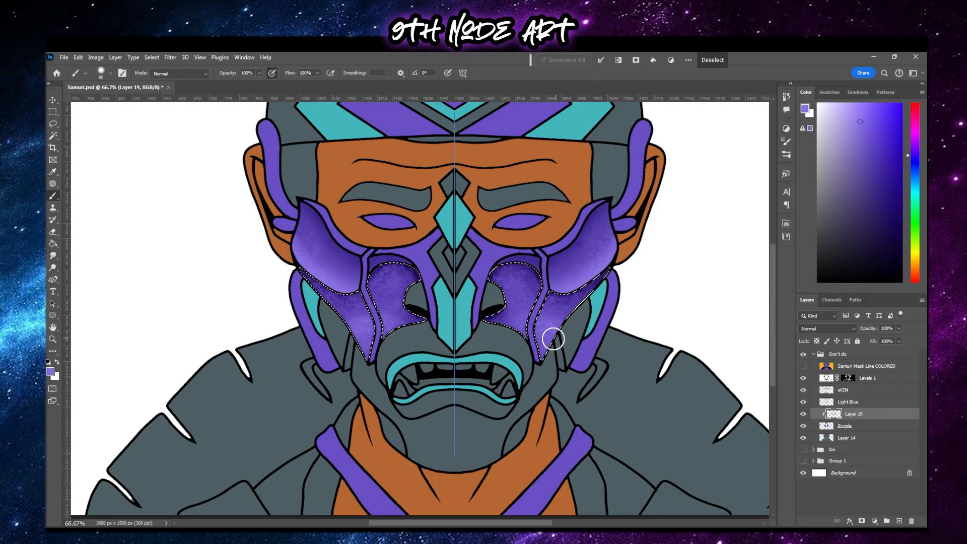
Clear the selection, compare the colouring with and without the Levels 1 line art, and leave that layer hidden.
key("ctrl+d")
key("m")
left_click(803, 377)
left_click(802, 378)
left_click(803, 379)
left_click(802, 378)
left_click(803, 378)
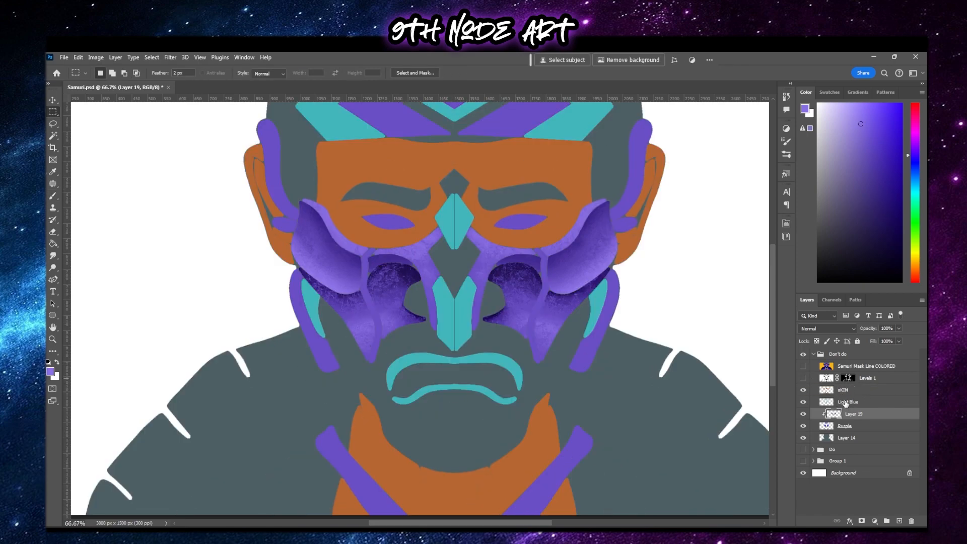
Add a new layer above Levels 1 and prepare a black size 15 brush with Shape Dynamics controlled by pen pressure.
left_click(865, 381)
left_click(899, 520)
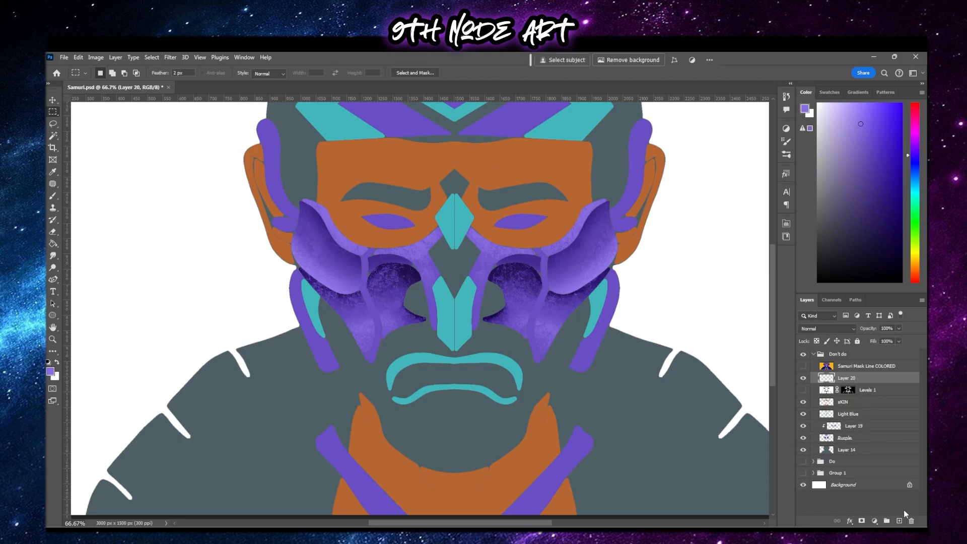
left_click(48, 362)
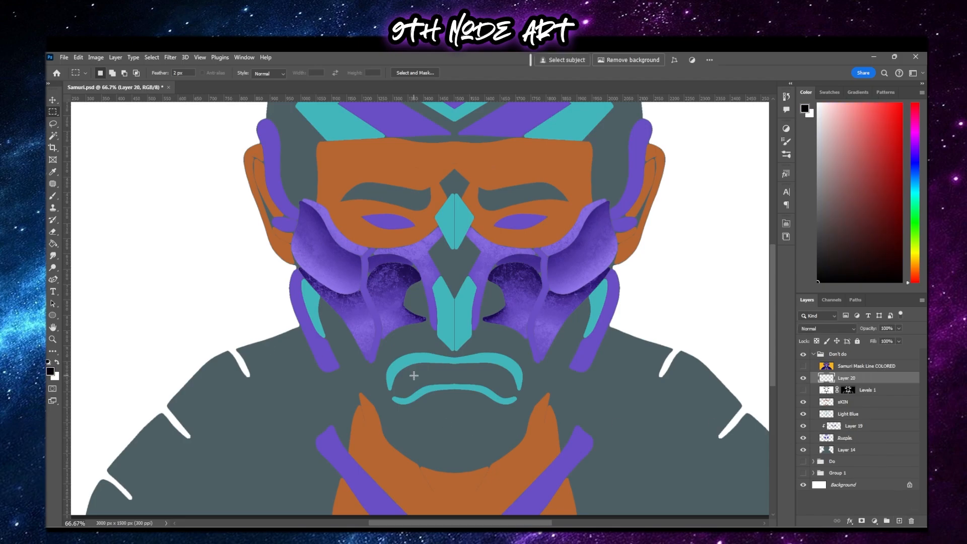
key("b")
key("F5")
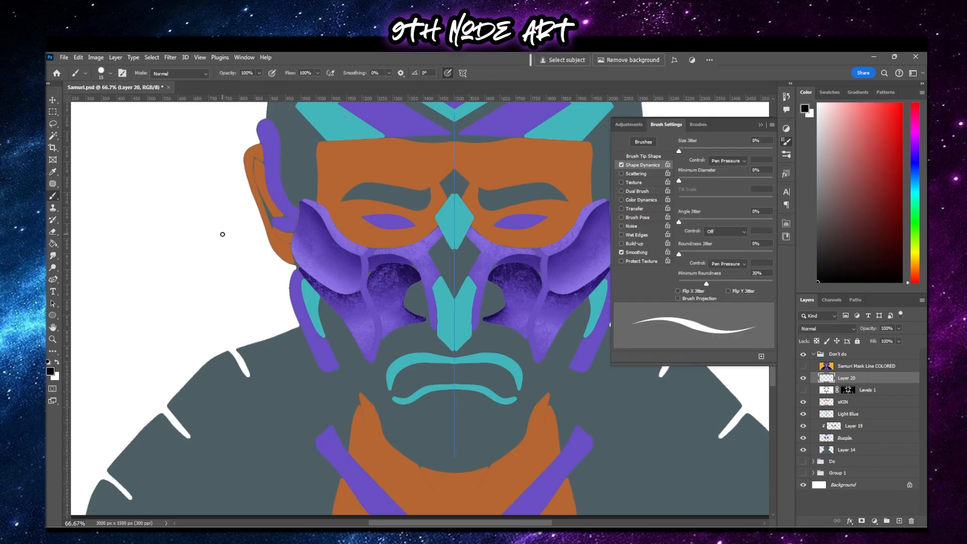
left_click(759, 125)
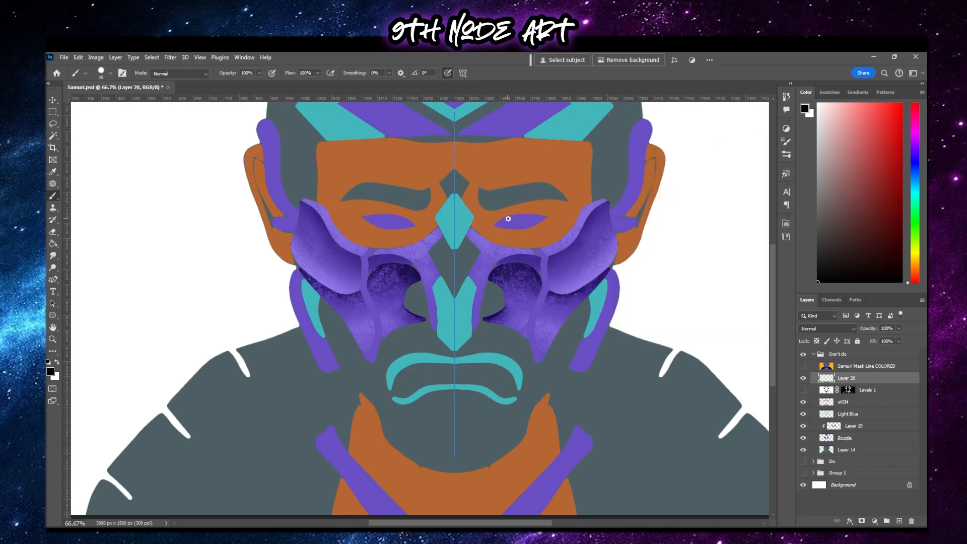
Try to ink the upper outlines of the eyes freehand with mirrored strokes.
left_click_drag(492, 230, 553, 218)
key("ctrl+z")
left_click_drag(491, 233, 564, 219)
key("ctrl+z")
left_click_drag(490, 235, 548, 217)
key("ctrl+z")
key("ctrl+z")
key("ctrl+z")
Set the brush smoothing to 44% and ink the outlines of the eyes in black.
left_click(389, 73)
left_click_drag(388, 83, 410, 83)
left_click(389, 72)
mouse_move(492, 226)
left_mouse_down()
mouse_move(520, 230)
mouse_move(546, 218)
mouse_move(499, 220)
mouse_move(564, 212)
left_mouse_up()
key("ctrl+z")
left_click_drag(491, 229, 566, 211)
Ink the outlines of both eyebrows in black, redoing the uneven strokes.
mouse_move(477, 189)
left_mouse_down()
mouse_move(484, 211)
mouse_move(561, 200)
left_mouse_up()
key("ctrl+z")
mouse_move(477, 187)
left_mouse_down()
mouse_move(503, 207)
mouse_move(570, 201)
left_mouse_up()
mouse_move(488, 193)
left_mouse_down()
mouse_move(550, 188)
mouse_move(568, 200)
mouse_move(520, 187)
mouse_move(568, 200)
left_mouse_up()
key("ctrl+z")
key("ctrl+z")
mouse_move(478, 190)
left_mouse_down()
mouse_move(537, 183)
mouse_move(571, 201)
left_mouse_up()
Ink the outlines of the grey and teal diamonds between the eyebrows, undoing unwanted strokes.
mouse_move(471, 212)
left_mouse_down()
mouse_move(446, 268)
mouse_move(443, 188)
mouse_move(474, 218)
mouse_move(456, 194)
mouse_move(466, 190)
mouse_move(455, 169)
left_mouse_up()
key("ctrl+z")
left_click_drag(470, 181, 454, 166)
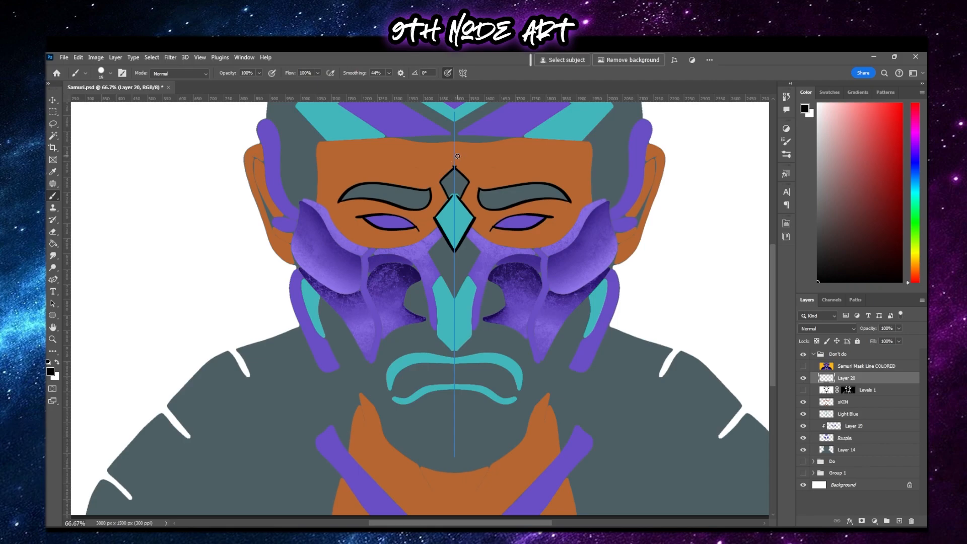
key("ctrl+z")
key("ctrl+z")
mouse_move(475, 218)
left_mouse_down()
mouse_move(454, 189)
mouse_move(469, 183)
mouse_move(455, 167)
left_mouse_up()
key("ctrl+z")
Ink the upper edge of the cheek plates in black and try a stroke along their lower edge.
mouse_move(472, 225)
left_mouse_down()
mouse_move(499, 247)
mouse_move(546, 247)
mouse_move(588, 205)
mouse_move(606, 203)
mouse_move(487, 239)
mouse_move(521, 250)
mouse_move(561, 242)
mouse_move(608, 201)
left_mouse_up()
key("ctrl+z")
left_click_drag(548, 257, 608, 202)
mouse_move(541, 249)
left_mouse_down()
mouse_move(550, 258)
mouse_move(538, 364)
mouse_move(594, 286)
left_mouse_up()
key("ctrl+z")
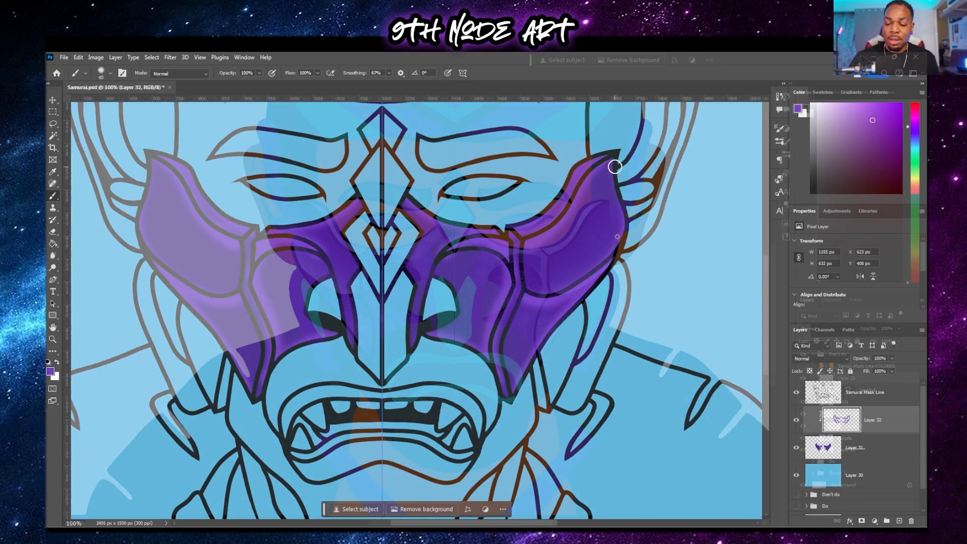